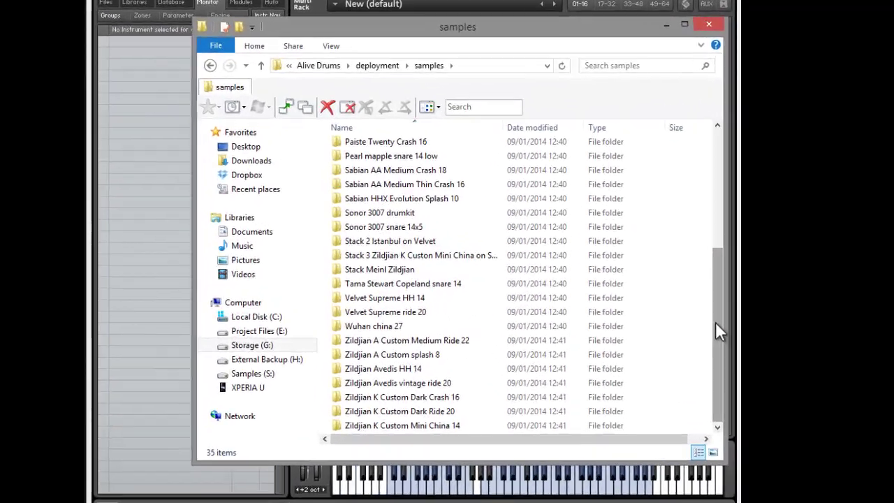
- Browse the NCW files in the Stack Meinl Zildjian sample folder, then go back to samples
left_click_drag(716, 321, 717, 317)
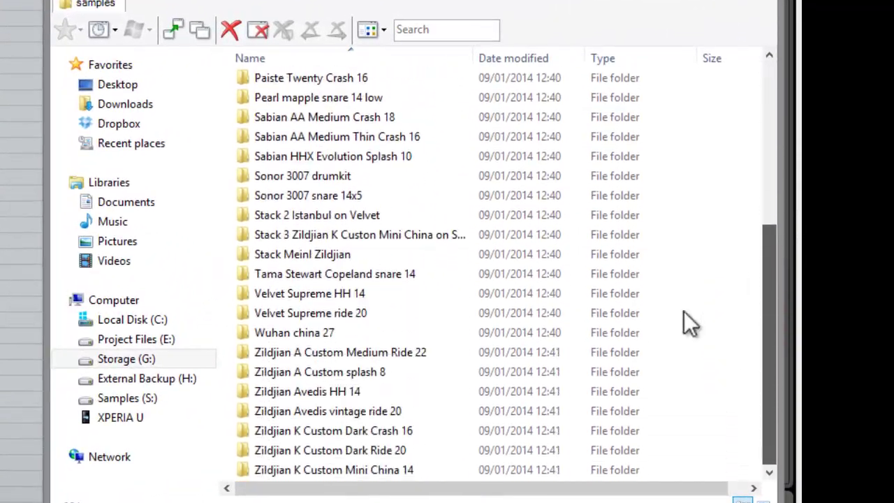
double_click(426, 255)
scroll(579, 203, "down", 7)
scroll(579, 197, "up", 2)
scroll(489, 168, "up", 4)
key("BackSpace")
- Inspect the Ludwig Black Beauty snare 14x5 folder, then bring Kontakt's drum mixer back to front
double_click(352, 109)
scroll(413, 94, "down", 5)
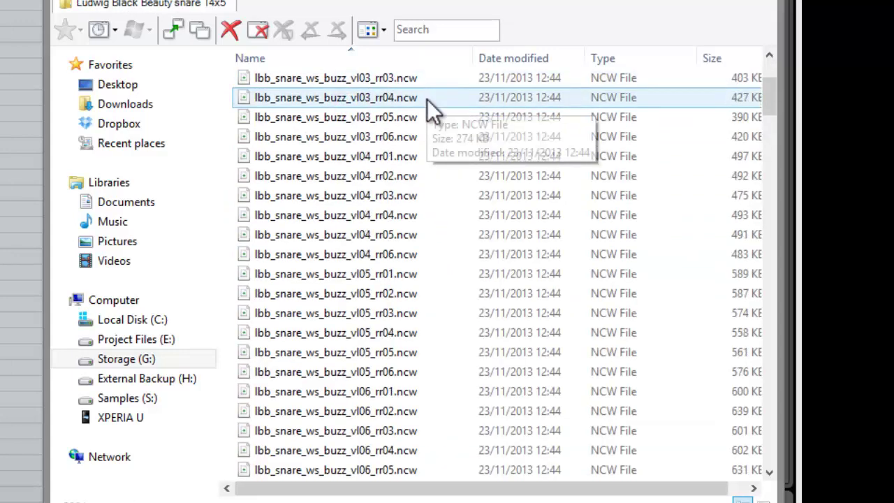
scroll(427, 99, "up", 10)
key("BackSpace")
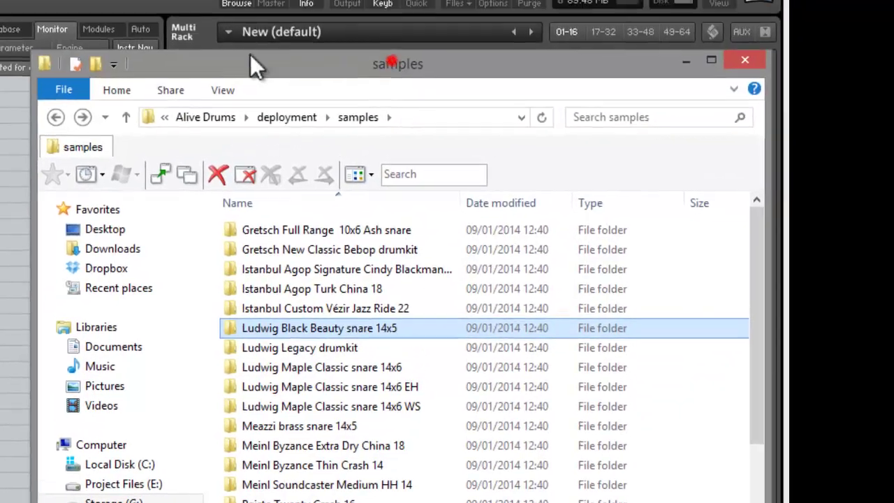
left_click(390, 70)
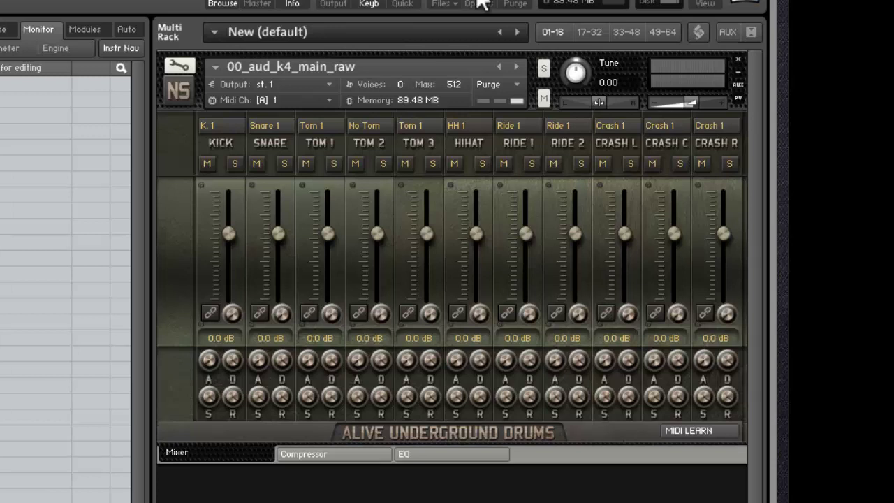
left_click(226, 125)
left_click(257, 124)
left_click(318, 126)
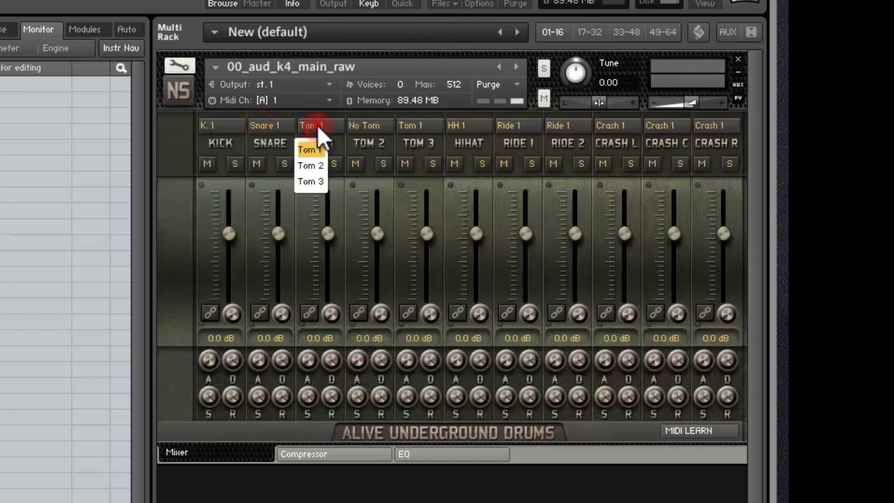
left_click(355, 126)
left_click(423, 128)
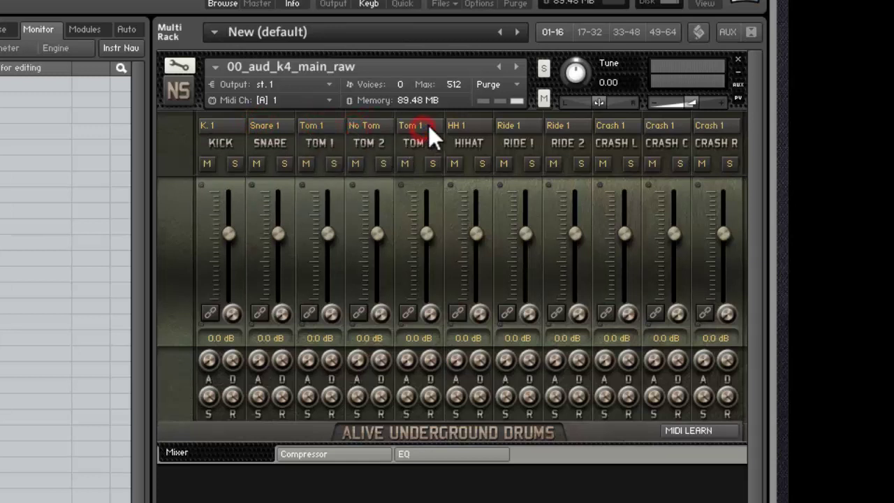
left_click(720, 124)
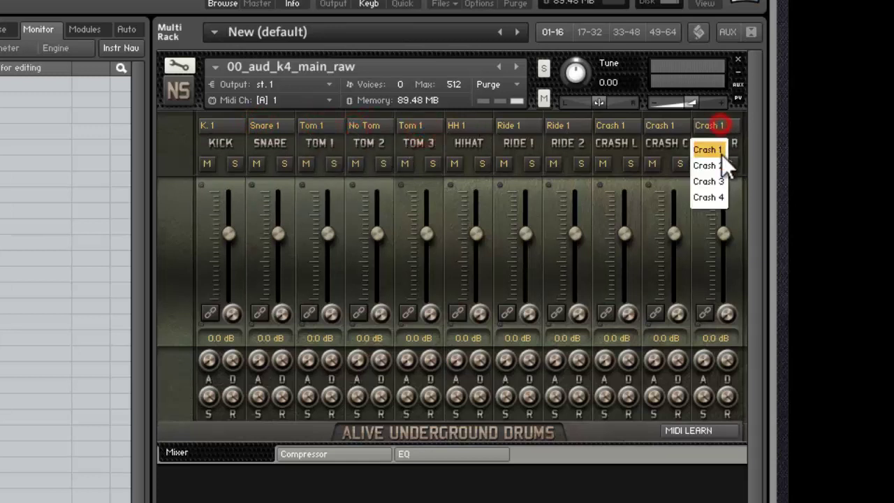
left_click(179, 203)
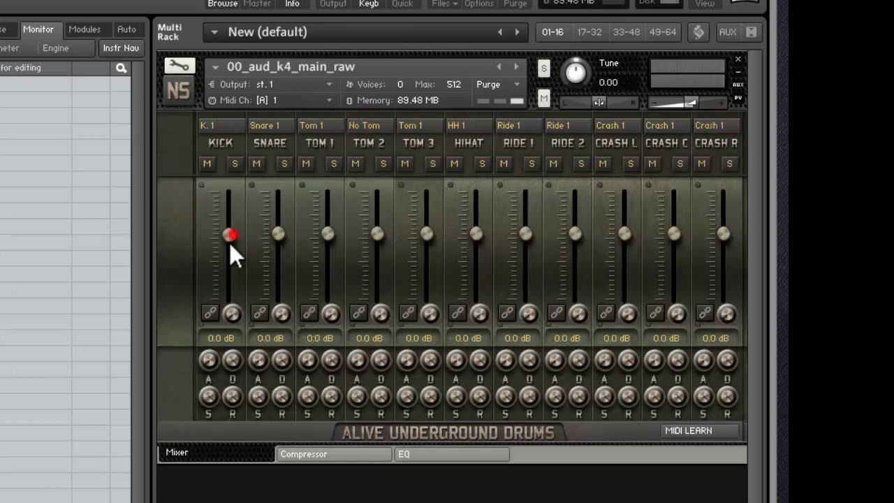
- Pull the Kick level down, reset it to 0.0 dB, and toggle its solo and mute
mouse_move(232, 264)
left_mouse_down()
mouse_move(230, 230)
mouse_move(249, 269)
mouse_move(235, 265)
mouse_move(237, 231)
mouse_move(226, 289)
mouse_move(233, 233)
mouse_move(231, 264)
left_mouse_up()
mouse_move(222, 297)
left_mouse_down()
mouse_move(230, 216)
mouse_move(230, 273)
left_mouse_up()
left_click(229, 272, "ctrl")
left_click(207, 360)
left_click(207, 165)
left_click(235, 163)
left_click(202, 163)
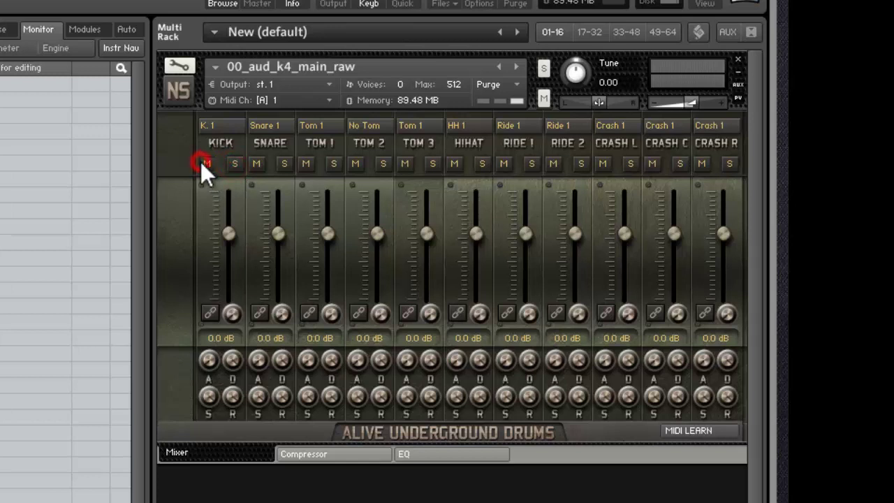
- Link the Kick, Snare and Tom 1 channels, move their levels together, then unlink them
left_click(210, 314)
left_click(259, 314)
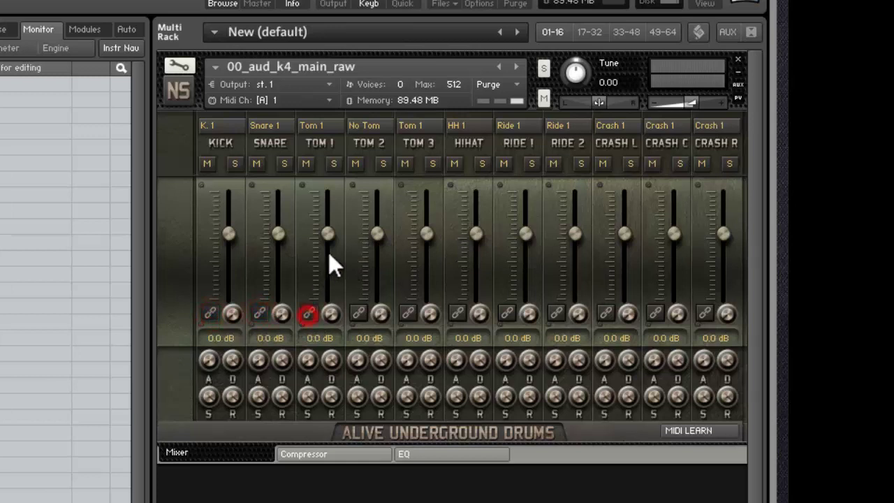
mouse_move(328, 233)
left_mouse_down()
mouse_move(327, 218)
mouse_move(327, 274)
mouse_move(326, 233)
mouse_move(325, 255)
mouse_move(325, 244)
left_mouse_up()
left_click(308, 313)
left_click(261, 314)
- Move linked Ride 1 and Kick levels, reset them to 0.0 dB, unlink Ride 1, and show compressors
mouse_move(526, 234)
left_mouse_down()
mouse_move(525, 272)
mouse_move(526, 214)
mouse_move(526, 294)
mouse_move(512, 314)
mouse_move(526, 275)
mouse_move(518, 260)
mouse_move(524, 190)
mouse_move(525, 286)
mouse_move(525, 268)
left_mouse_up()
left_click(524, 263, "ctrl")
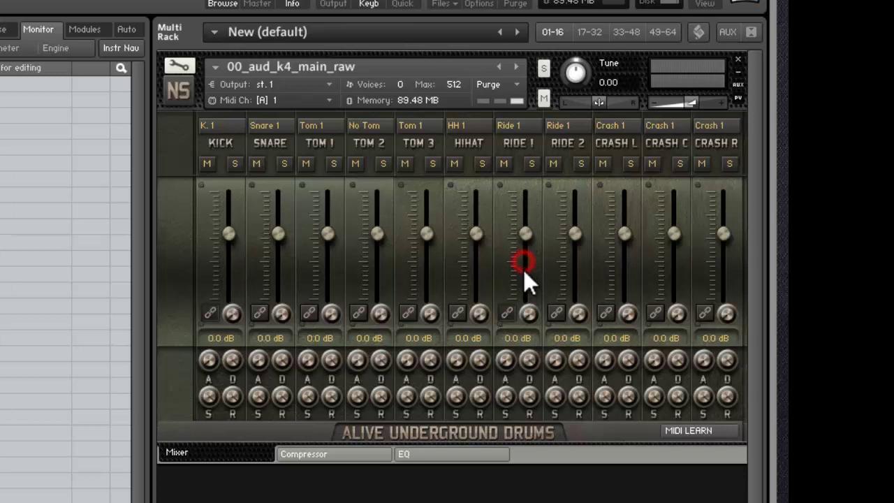
left_click(508, 312)
left_click(304, 454)
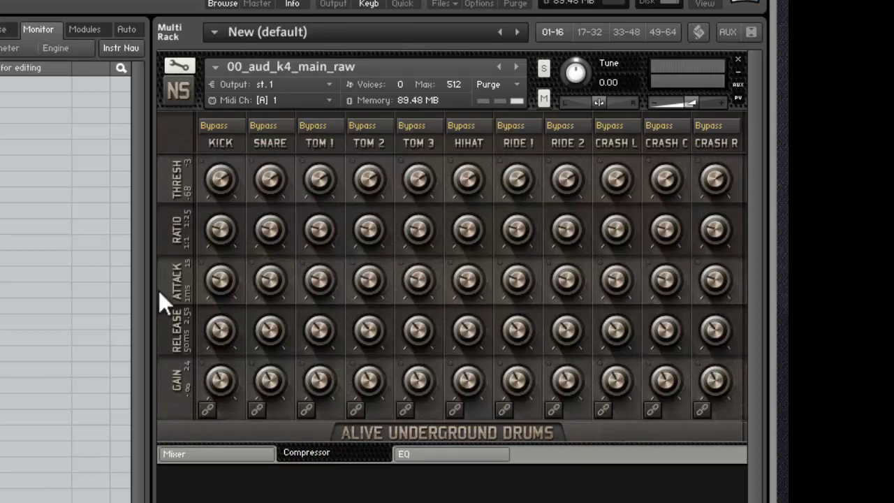
left_click(217, 127)
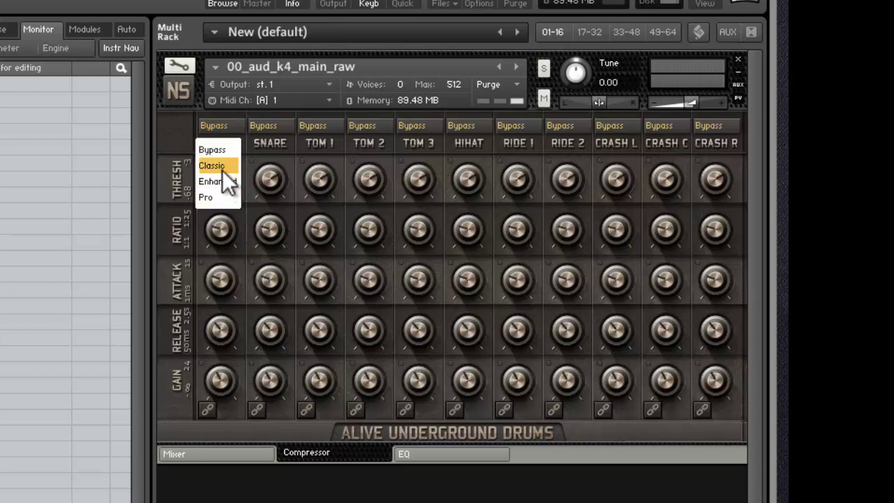
left_click(181, 145)
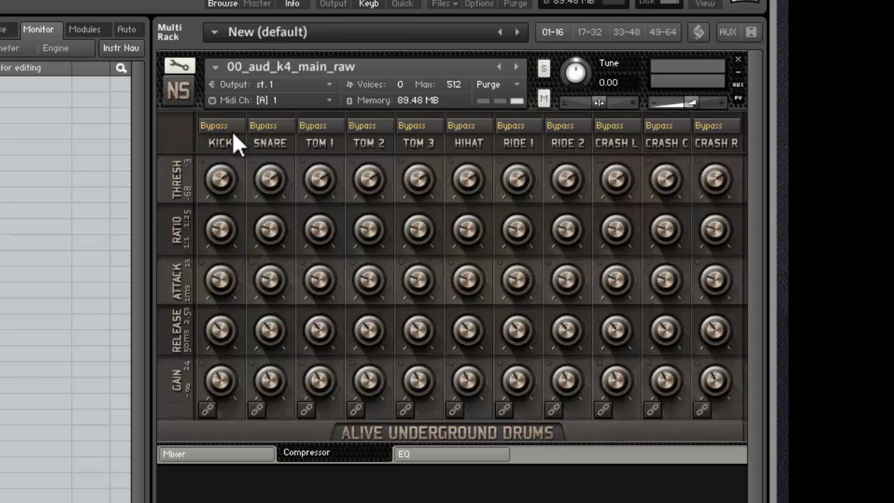
left_click(702, 129)
left_click(195, 148)
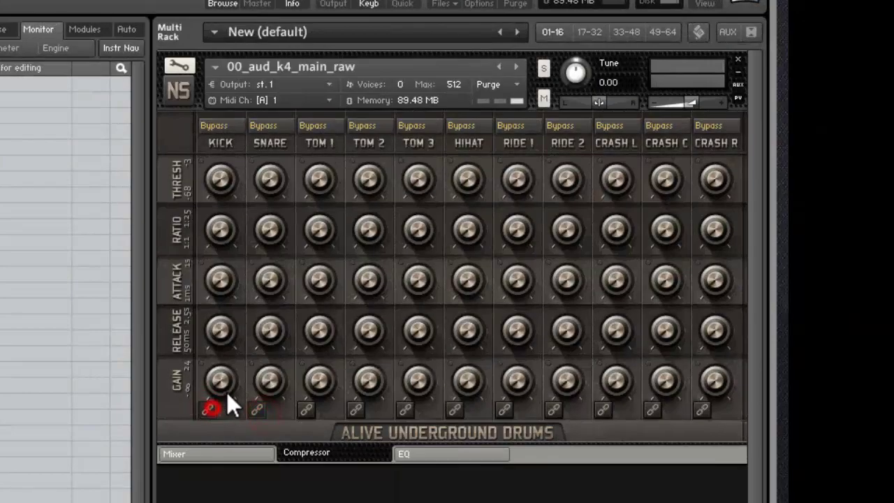
- Link the KICK and SNARE compressors and switch both to Classic mode
left_click(222, 386)
left_click(207, 408)
left_click(257, 410)
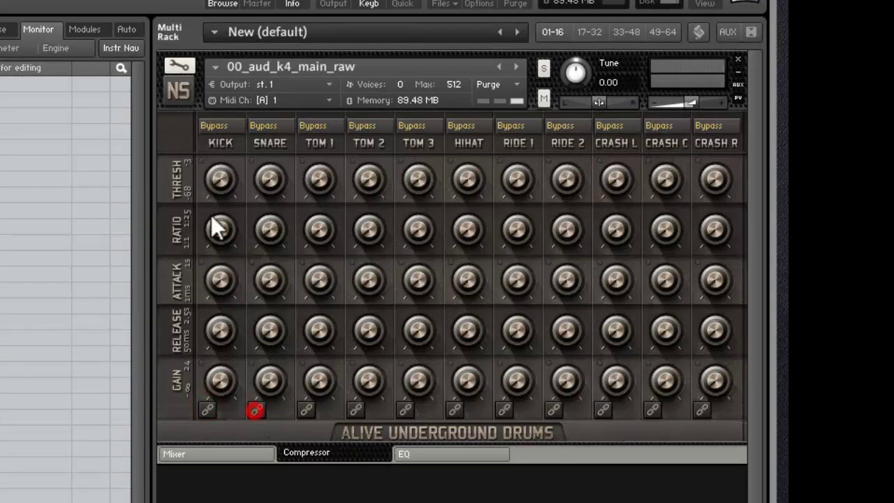
left_click(215, 126)
left_click(212, 166)
left_click(262, 126)
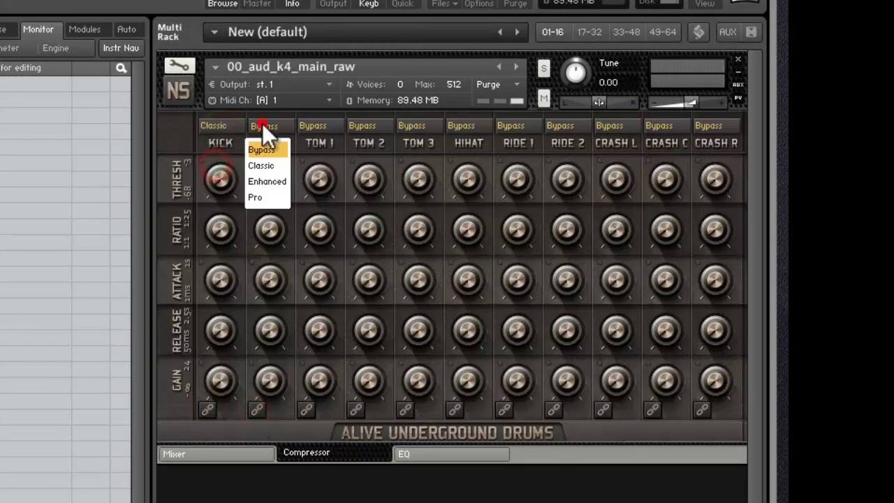
left_click(266, 168)
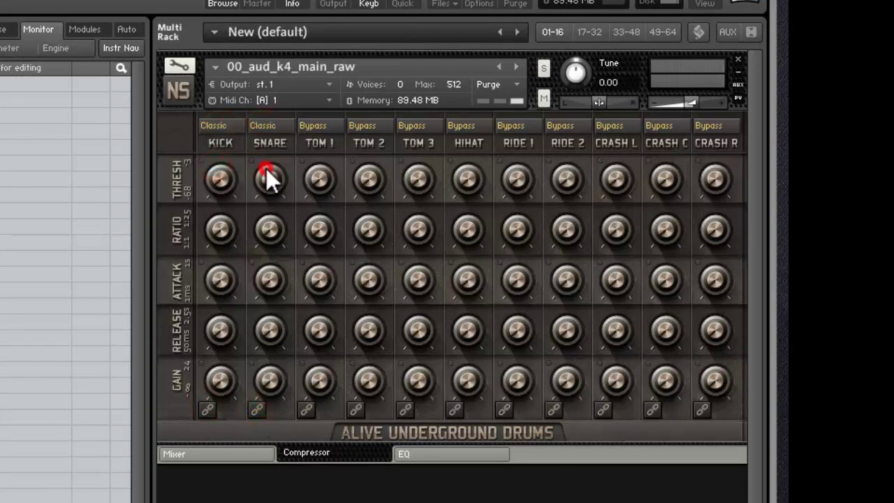
- Change the linked KICK and SNARE ratio and gain, then unlink and adjust each gain
left_click(257, 410)
mouse_move(273, 366)
left_mouse_down()
mouse_move(274, 383)
mouse_move(266, 380)
left_mouse_up()
left_click_drag(270, 234, 268, 238)
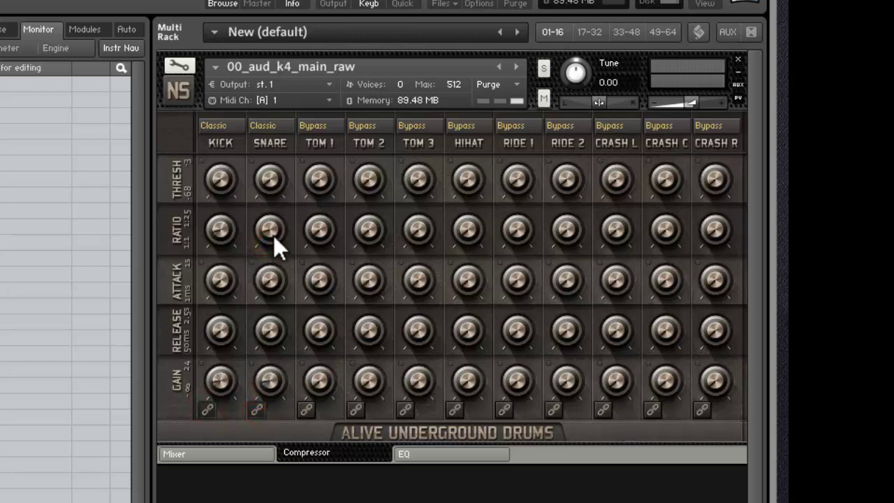
left_click(215, 236)
left_click(257, 411)
left_click(209, 412)
left_click(270, 380)
left_click(223, 381)
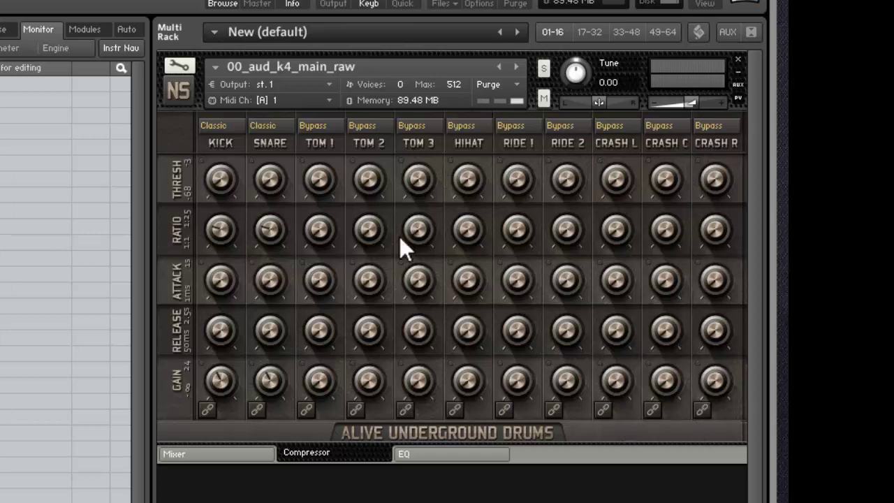
- Return the SNARE and KICK compressors to Bypass and show the three-band EQ page
left_click(253, 128)
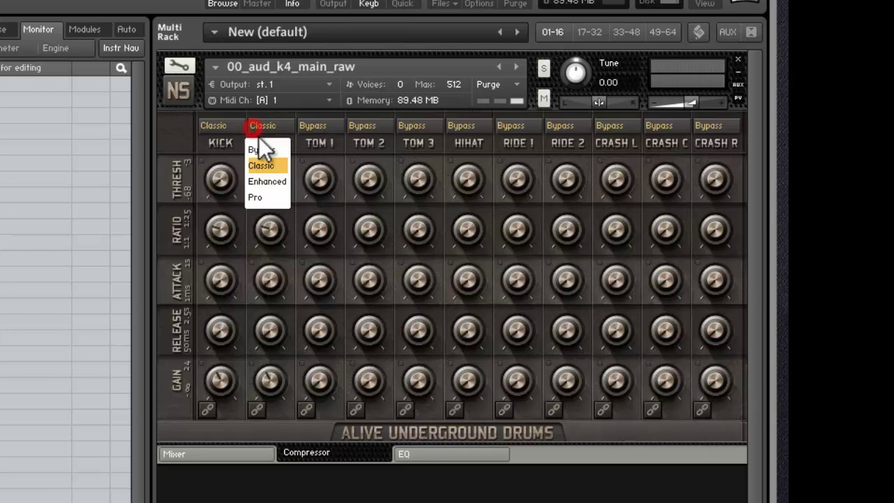
left_click(260, 150)
left_click(234, 128)
left_click(238, 146)
left_click(455, 453)
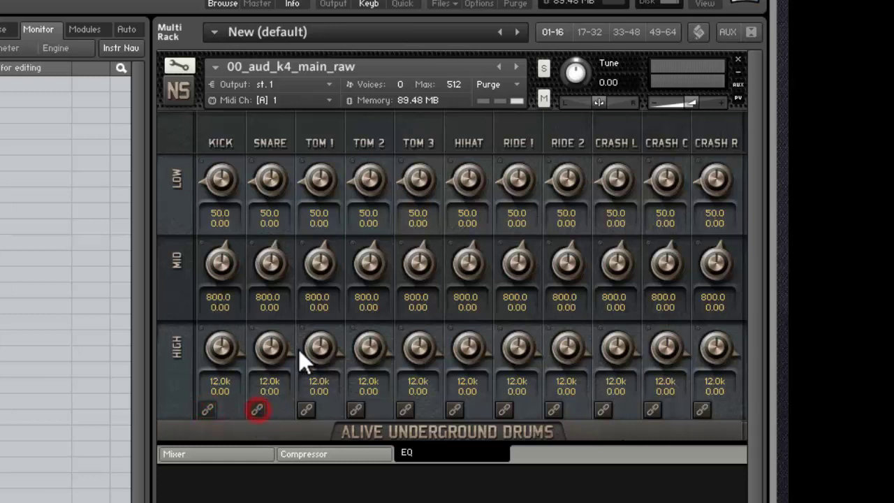
- Try EQ tweaks (Tom 2 low 98.5, Kick high 289.3, gain 8.2 reset to 0.00), then return to mixer
mouse_move(287, 350)
left_mouse_down()
mouse_move(290, 372)
mouse_move(290, 346)
left_mouse_up()
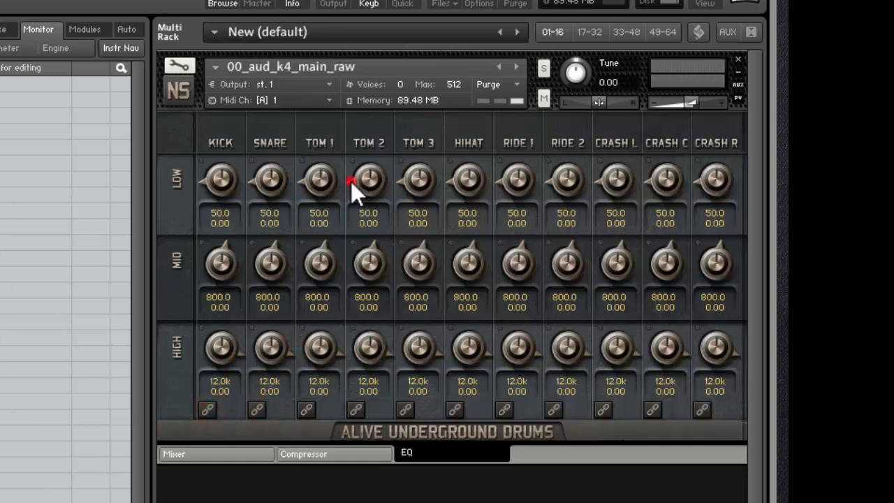
mouse_move(351, 181)
left_mouse_down()
mouse_move(362, 153)
mouse_move(362, 186)
mouse_move(363, 146)
mouse_move(359, 182)
mouse_move(372, 156)
mouse_move(372, 200)
mouse_move(374, 180)
mouse_move(366, 160)
mouse_move(361, 183)
mouse_move(358, 158)
mouse_move(364, 176)
mouse_move(366, 143)
mouse_move(372, 194)
mouse_move(370, 173)
mouse_move(356, 176)
left_mouse_up()
left_click_drag(241, 360, 246, 380)
mouse_move(227, 350)
left_mouse_down()
mouse_move(233, 347)
mouse_move(231, 364)
mouse_move(228, 341)
left_mouse_up()
left_click(211, 336, "ctrl")
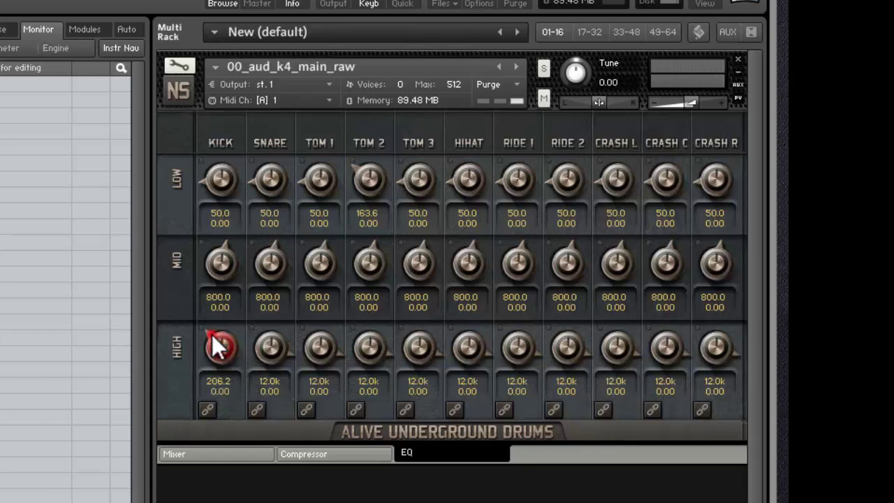
left_click(352, 453)
left_click(253, 455)
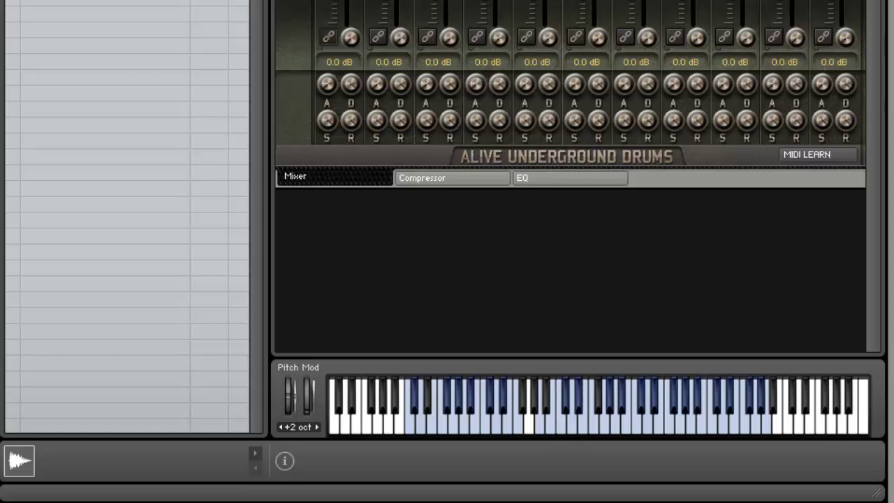
left_click(808, 155)
left_click(809, 155)
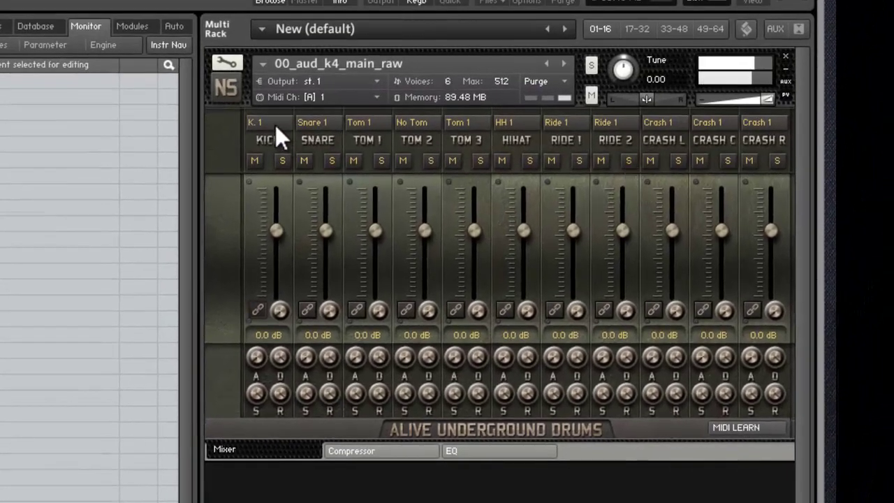
- Cycle the Kick sample set through K. 2-1 and K. 2-2 to K. 3, then enter Instrument Edit Mode
left_click(276, 127)
left_click(258, 167)
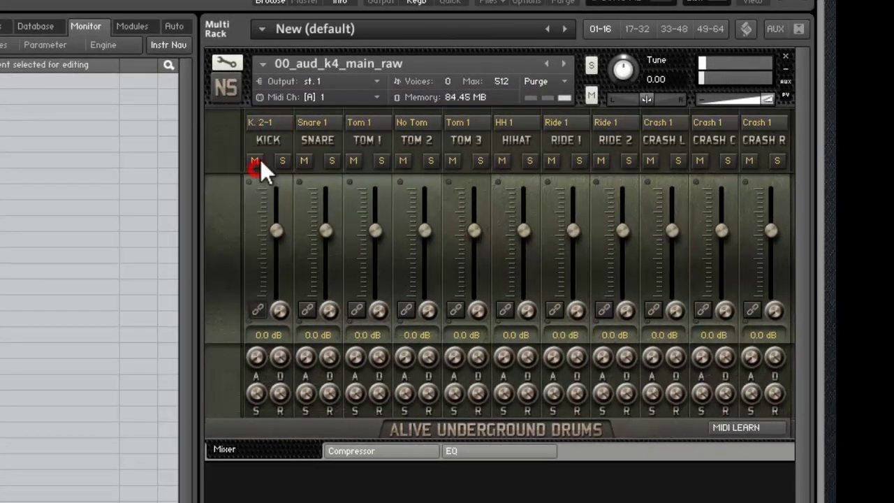
left_click(271, 125)
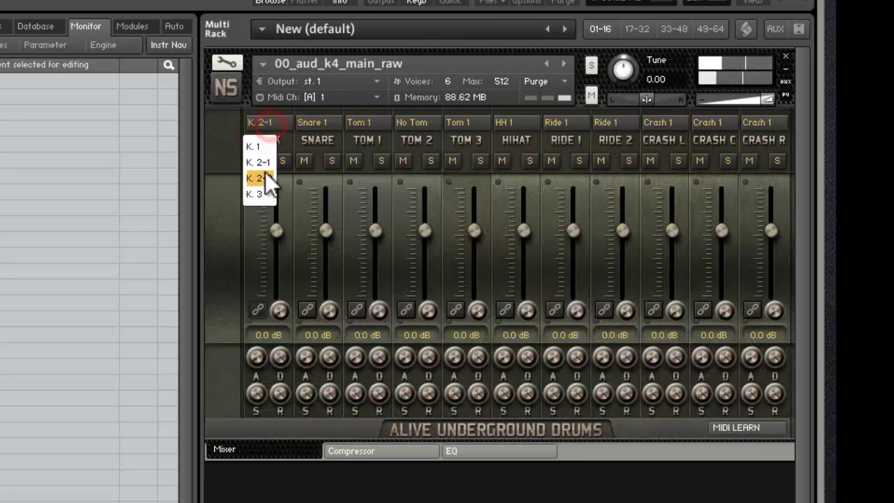
left_click(264, 181)
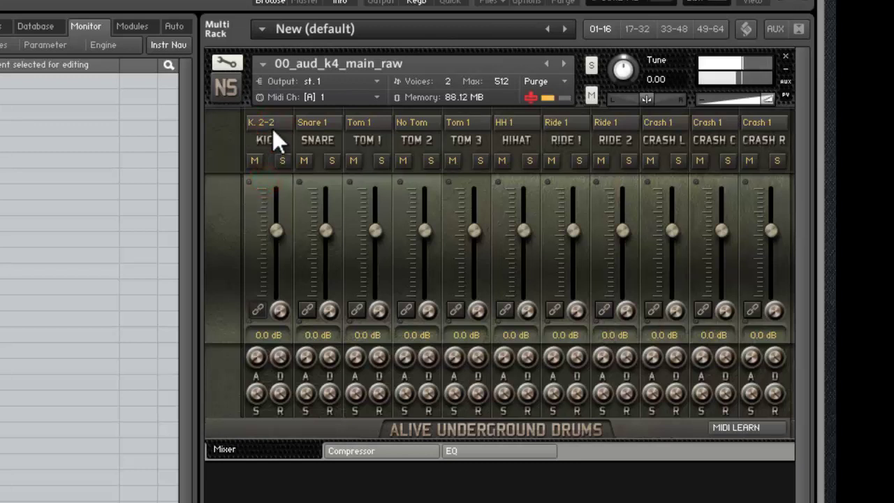
left_click(273, 127)
left_click(264, 192)
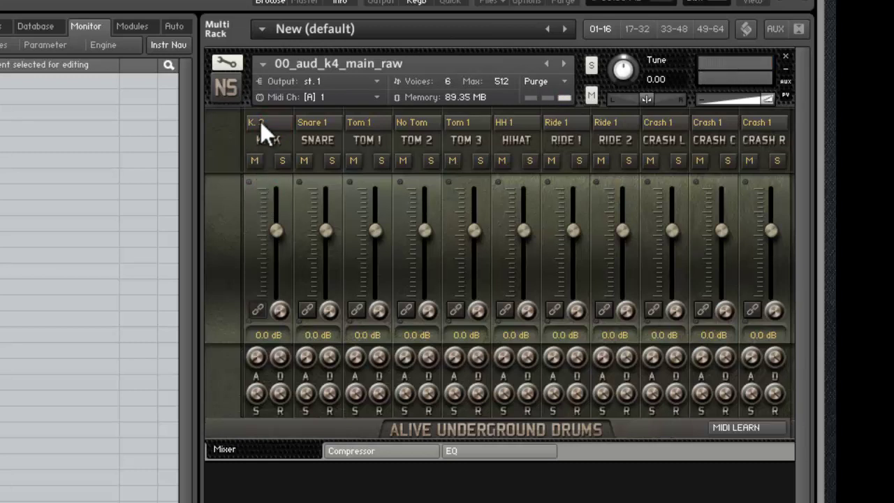
left_click(225, 63)
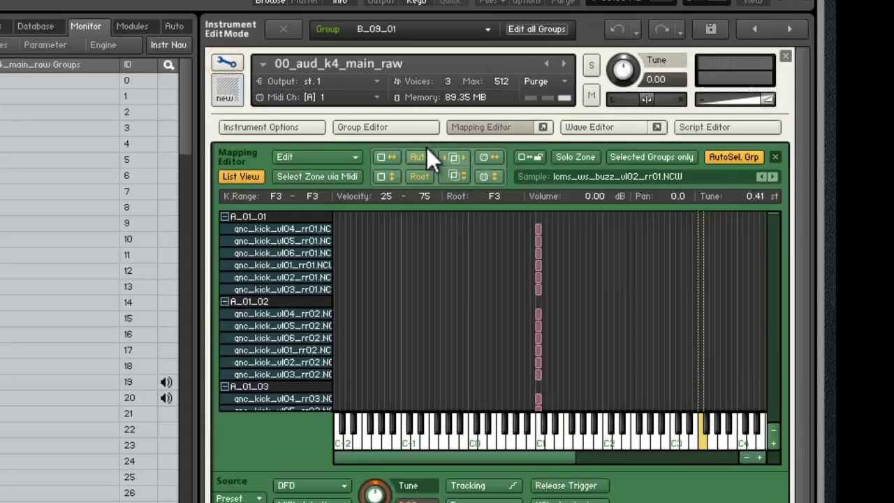
- Switch from zone mapping to the group list and jump to the last group, K_04_06
left_click(474, 129)
left_click(430, 127)
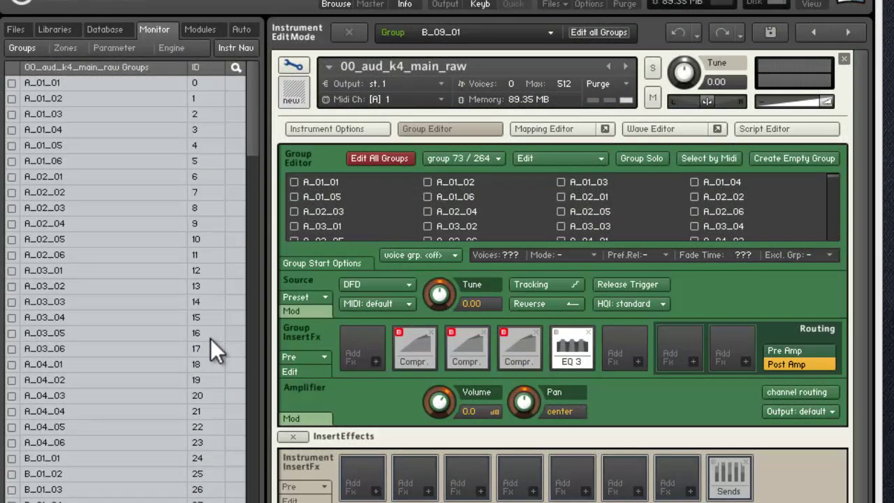
scroll(244, 189, "down", 10)
scroll(244, 189, "down", 20)
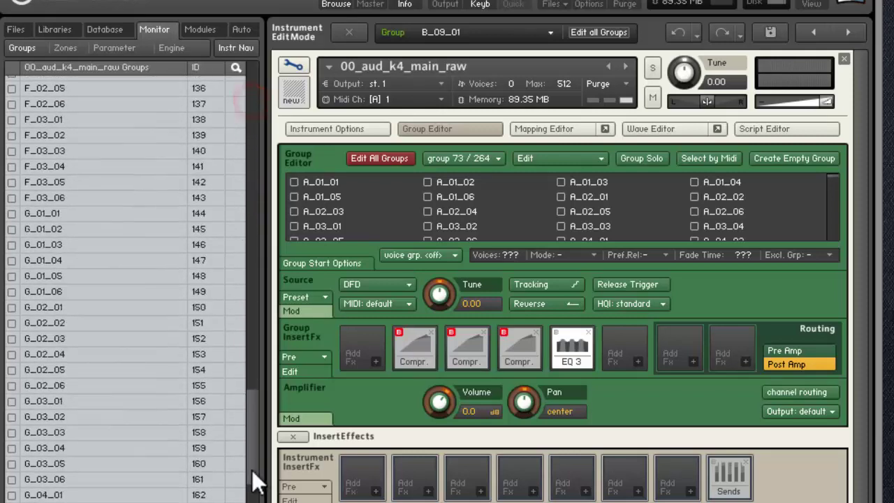
scroll(244, 189, "down", 20)
key("End")
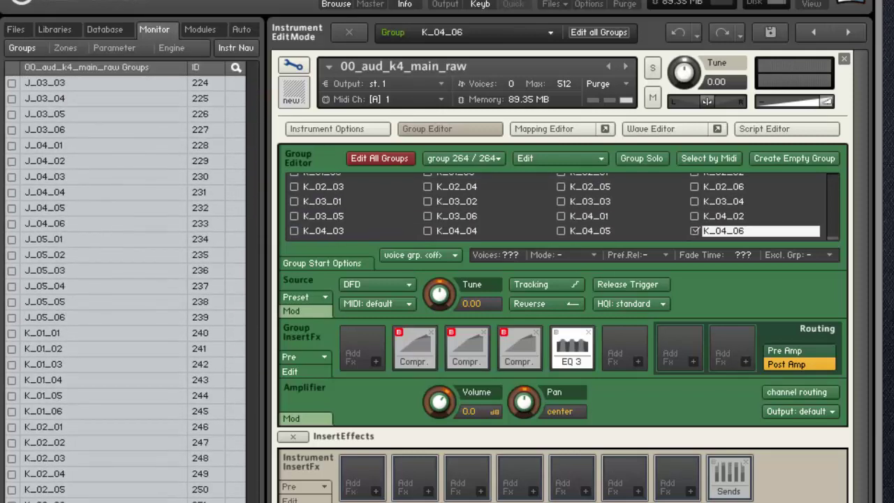
- Open the key Mapping Editor and show the mappings as a keyboard grid
scroll(234, 262, "up", 20)
scroll(224, 175, "up", 20)
left_click(526, 129)
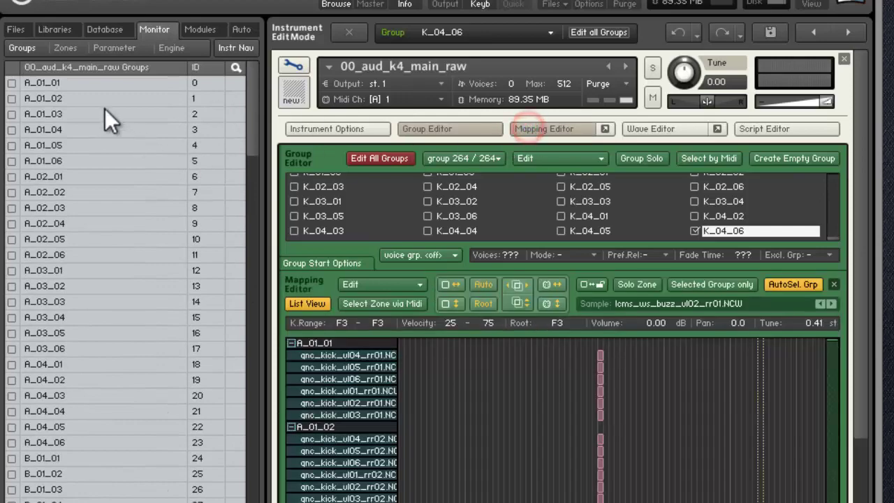
left_click(306, 303)
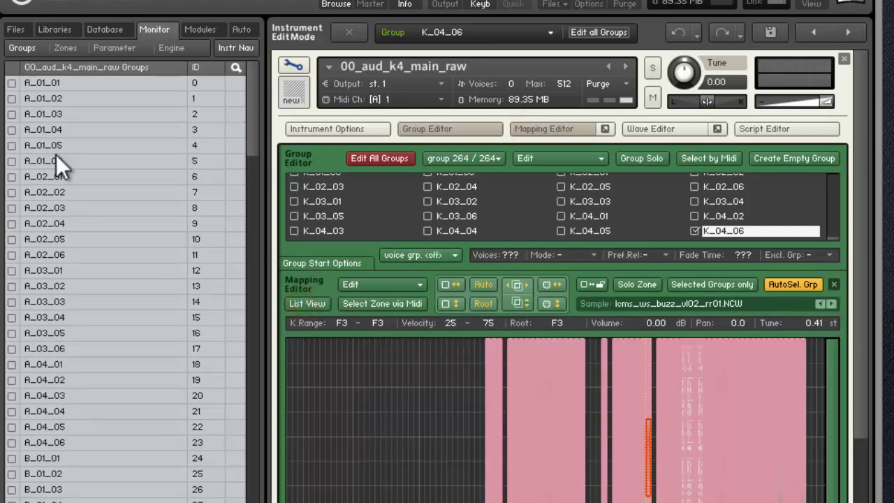
- Step through groups A_01_01, A_01_05, A_03_01, A_04_02 and B_01_04 to view their mappings
left_click(206, 83)
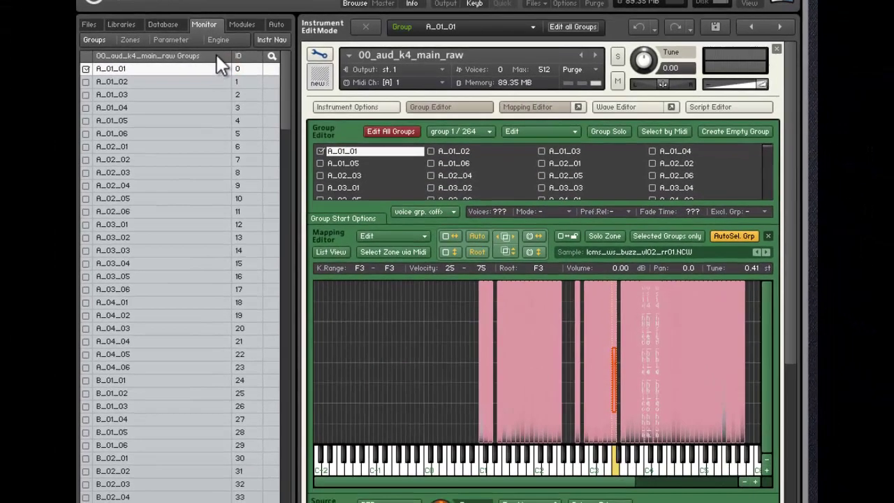
left_click(197, 123)
left_click(176, 225)
left_click(192, 312)
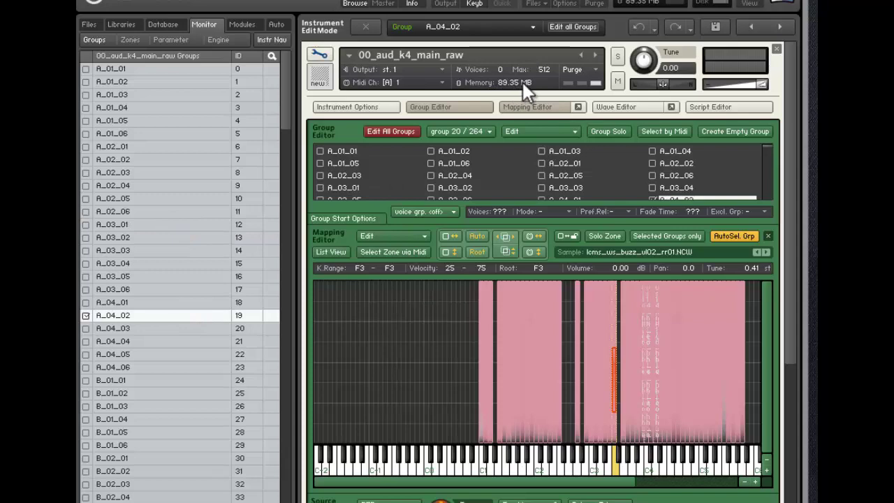
left_click(187, 419)
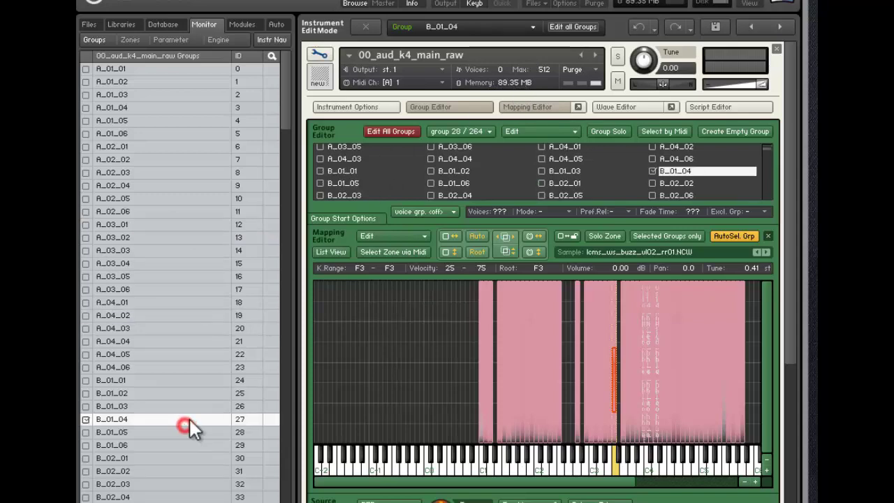
left_click(227, 347)
- Continue through groups B_05_06, E_01_03 and H_01_06, ending on I_02_06
scroll(218, 360, "down", 10)
left_click(160, 438)
scroll(160, 438, "down", 15)
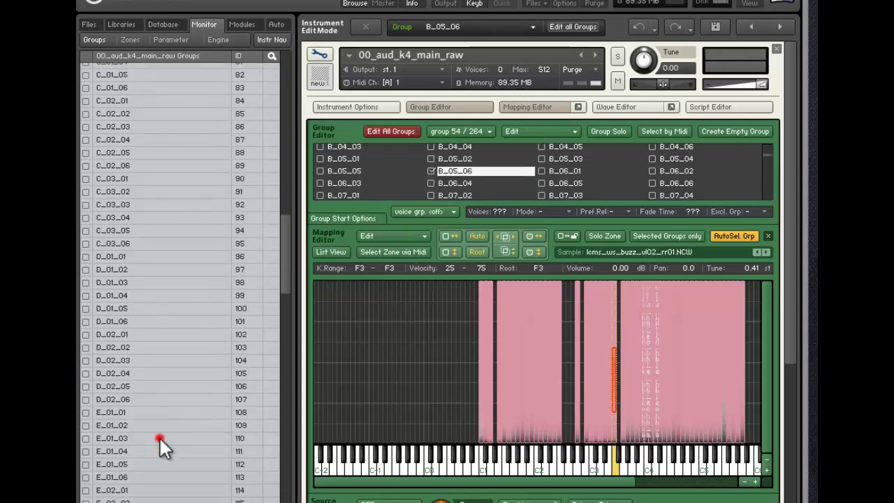
left_click(160, 438)
scroll(160, 438, "down", 5)
scroll(160, 438, "down", 5)
scroll(160, 438, "down", 5)
scroll(163, 389, "down", 5)
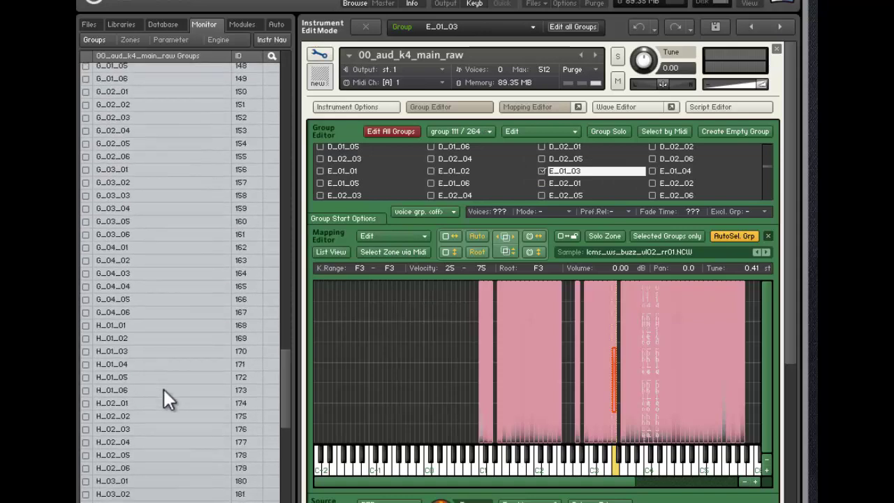
left_click(164, 389)
scroll(163, 389, "down", 6)
left_click(164, 389)
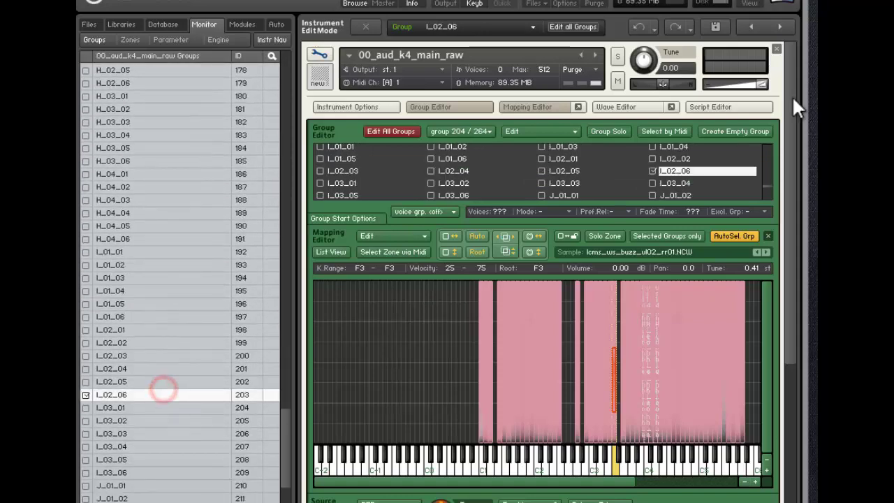
- Back on the mixer, try the kick on K. 2-1, then set it back to K. 1
left_click(320, 55)
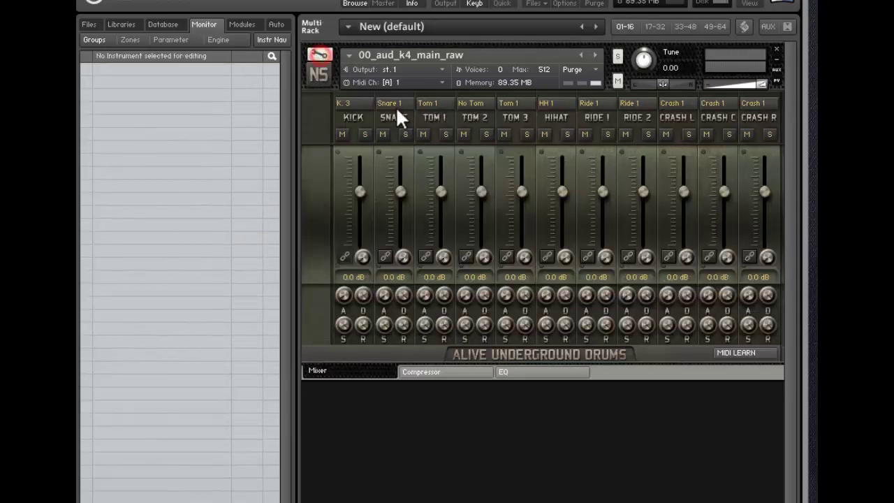
left_click(349, 102)
left_click(350, 134)
left_click(363, 105)
left_click(345, 125)
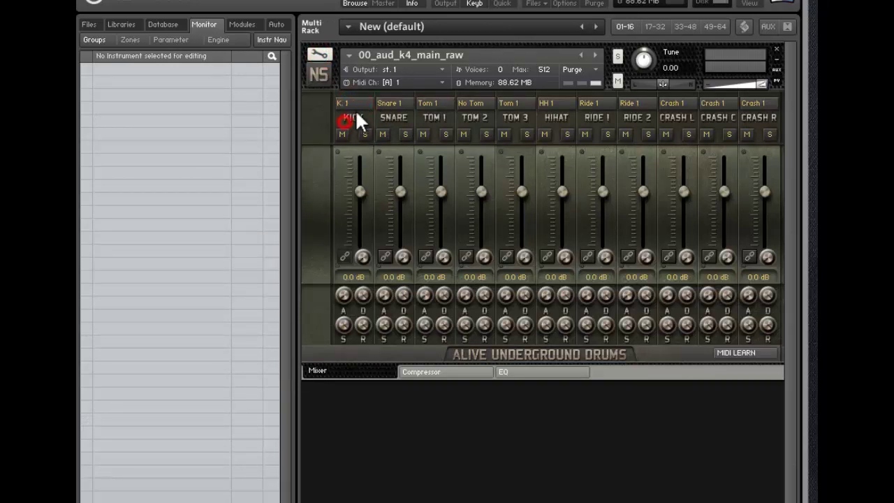
- Try Snare 4 and another snare variant, restore Snare 1, and re-enter edit mode
left_click(404, 104)
left_click(389, 161)
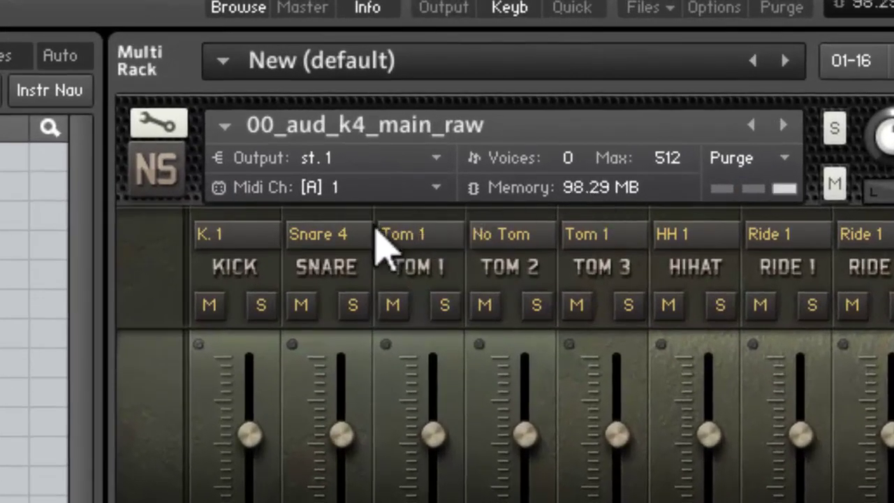
left_click(336, 234)
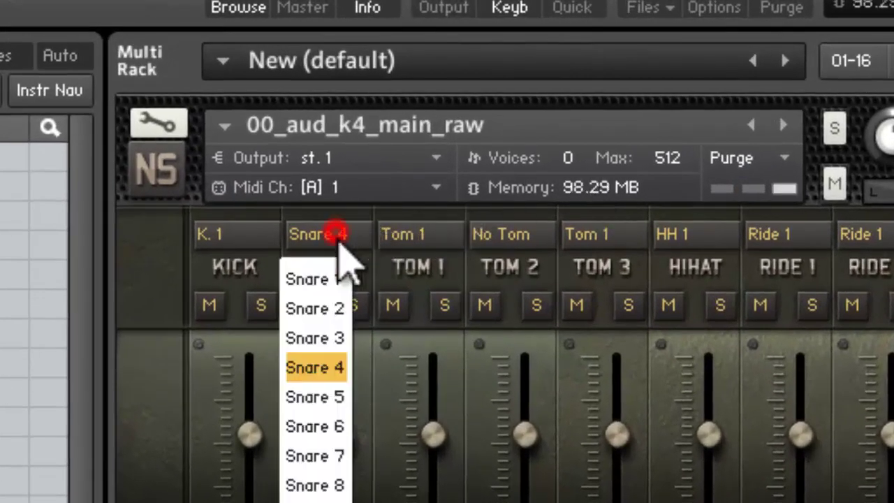
left_click(328, 279)
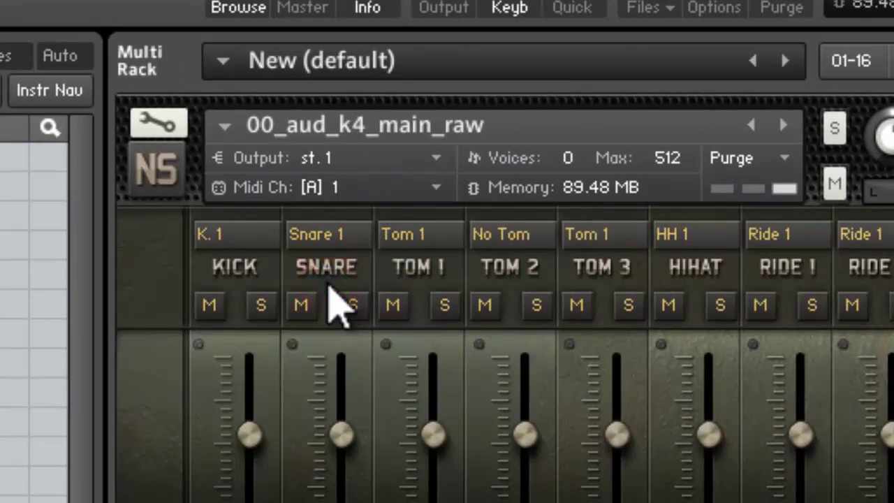
left_click(334, 234)
left_click(314, 501)
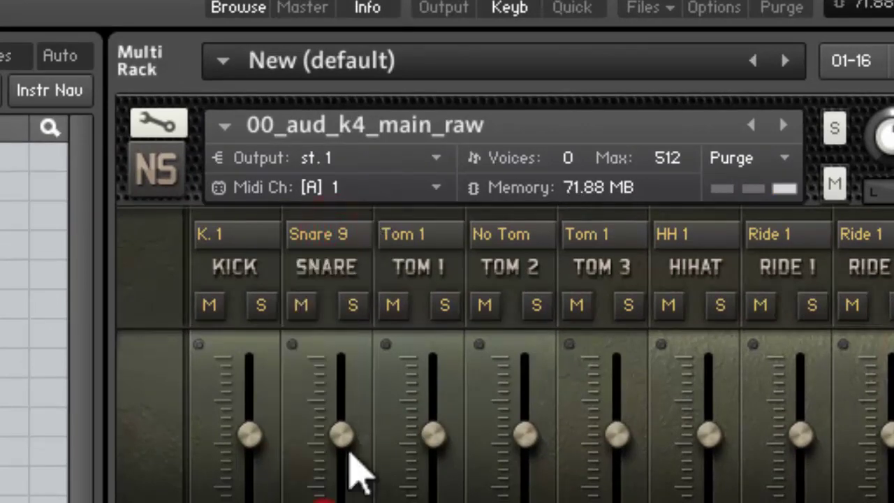
left_click(344, 234)
left_click(318, 278)
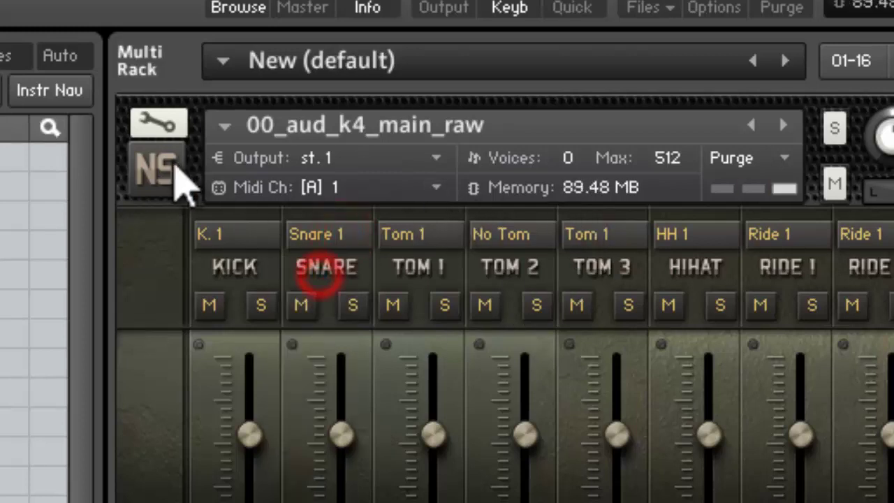
left_click(174, 122)
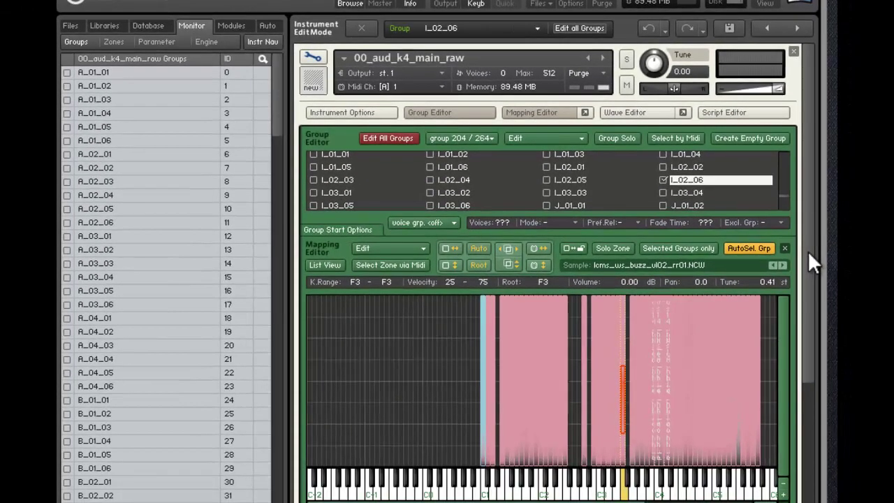
scroll(803, 322, "down", 4)
scroll(797, 387, "down", 2)
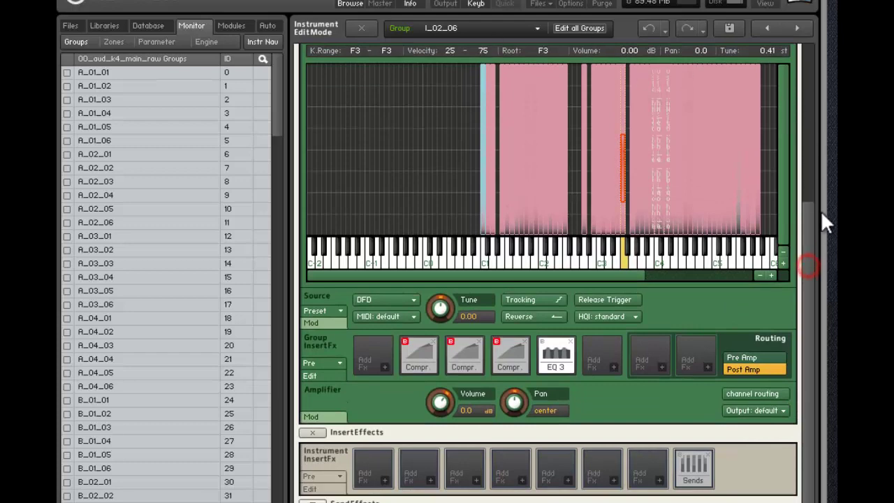
scroll(821, 181, "up", 6)
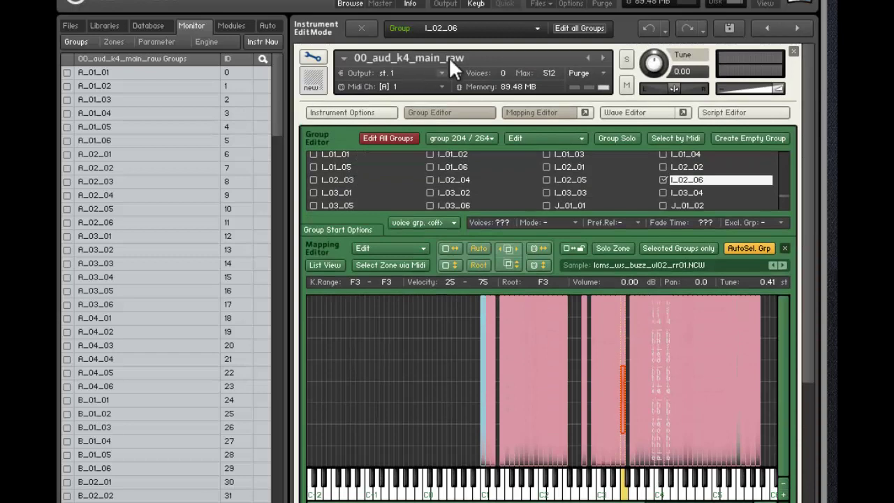
scroll(815, 226, "down", 5)
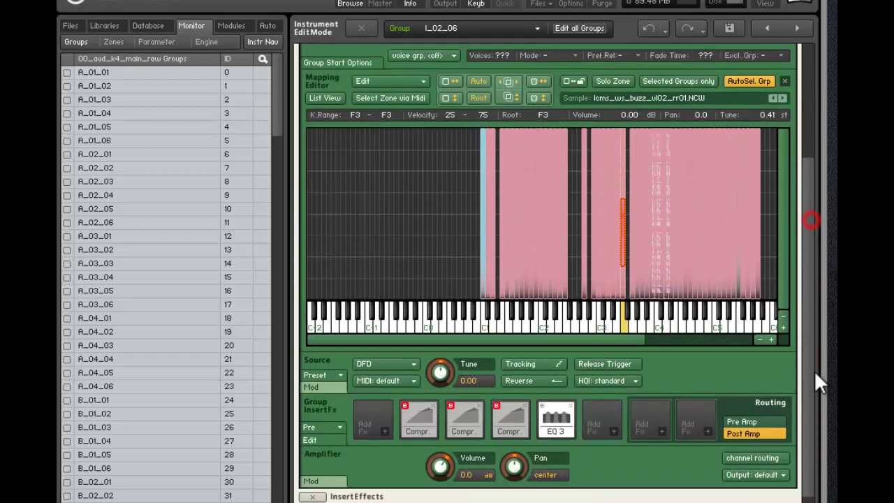
scroll(815, 390, "down", 2)
scroll(808, 420, "up", 7)
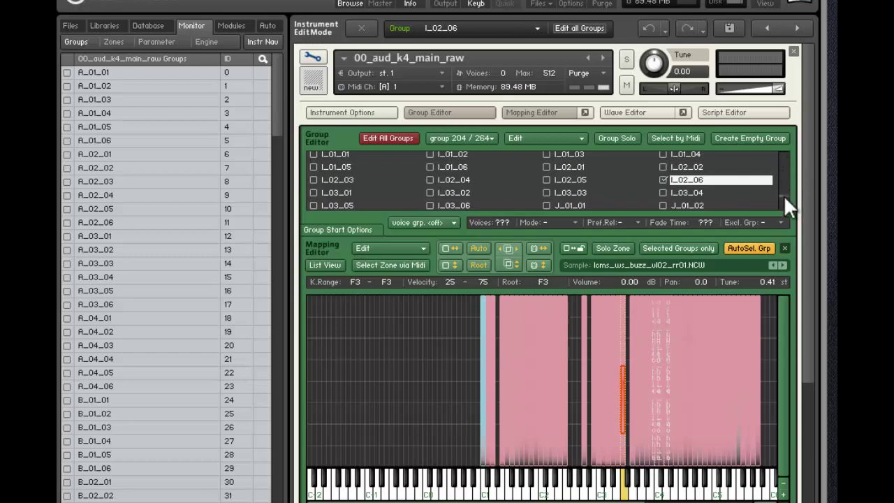
left_click_drag(783, 195, 789, 164)
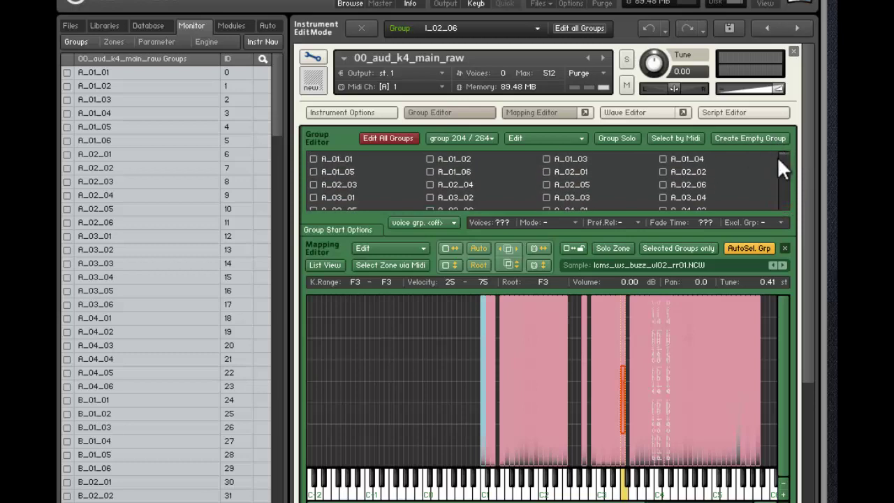
left_click_drag(782, 165, 775, 146)
- Exit edit mode and switch to the mixer module's script folder in File Explorer
left_click(312, 57)
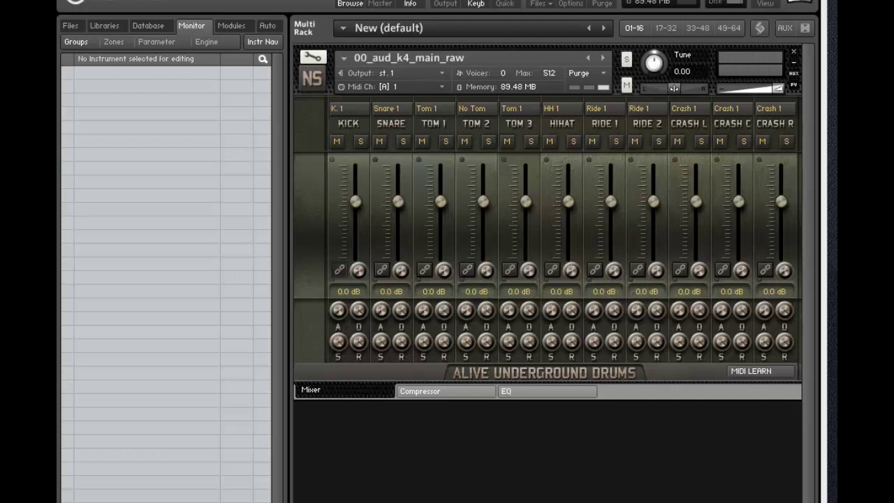
key("alt+Tab")
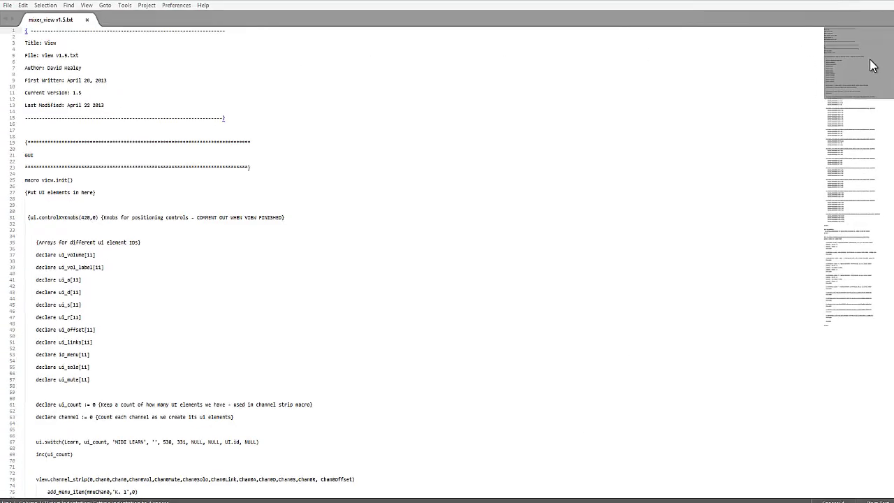
- Scroll down and back through the view.channel_strip macro in mixer_view v1.5.txt
scroll(851, 68, "down", 5)
scroll(851, 68, "down", 15)
scroll(851, 68, "down", 15)
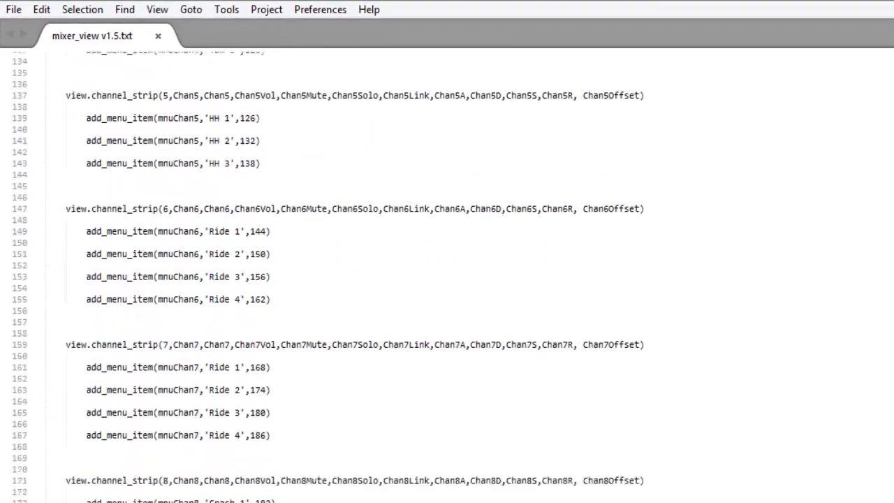
scroll(329, 277, "down", 2)
scroll(328, 277, "down", 9)
scroll(329, 277, "down", 11)
scroll(329, 277, "down", 13)
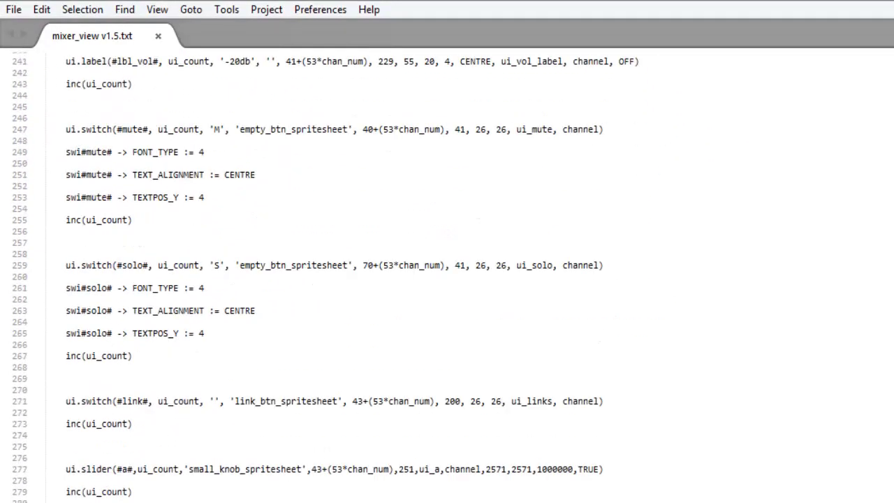
scroll(328, 276, "up", 11)
scroll(329, 277, "up", 19)
scroll(328, 277, "up", 20)
scroll(328, 277, "up", 10)
scroll(328, 277, "up", 12)
scroll(329, 277, "up", 3)
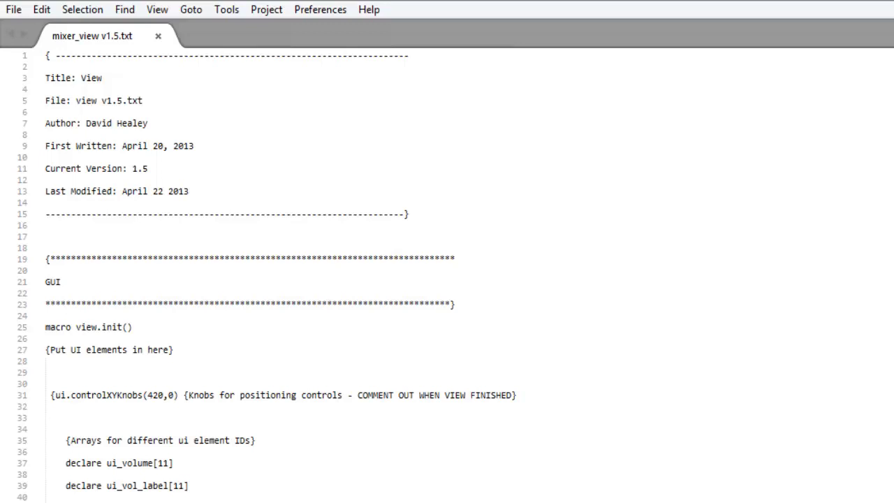
scroll(447, 280, "down", 5)
scroll(447, 279, "down", 5)
scroll(447, 280, "down", 7)
scroll(447, 279, "down", 15)
scroll(447, 279, "down", 3)
scroll(447, 280, "down", 11)
scroll(447, 279, "down", 4)
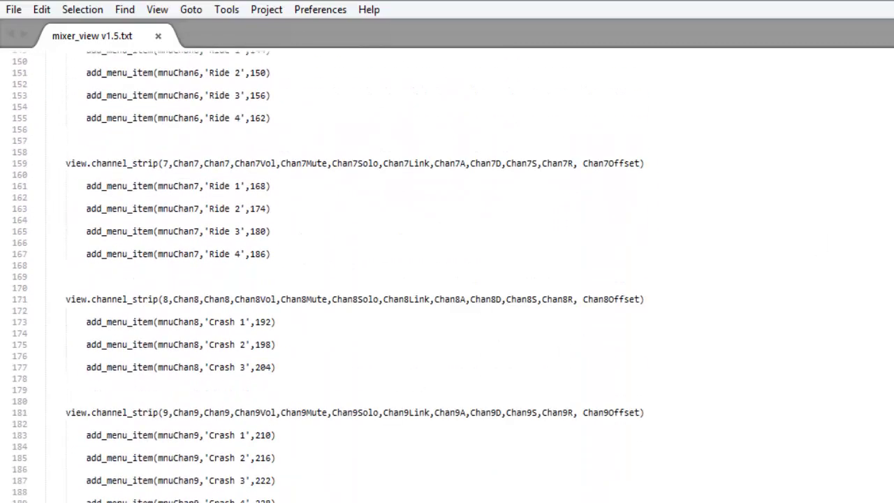
scroll(447, 279, "down", 15)
scroll(447, 279, "down", 6)
- Compare with Kontakt's mixer, then select the channel_strip macro body and shrink the text
key("alt+Tab")
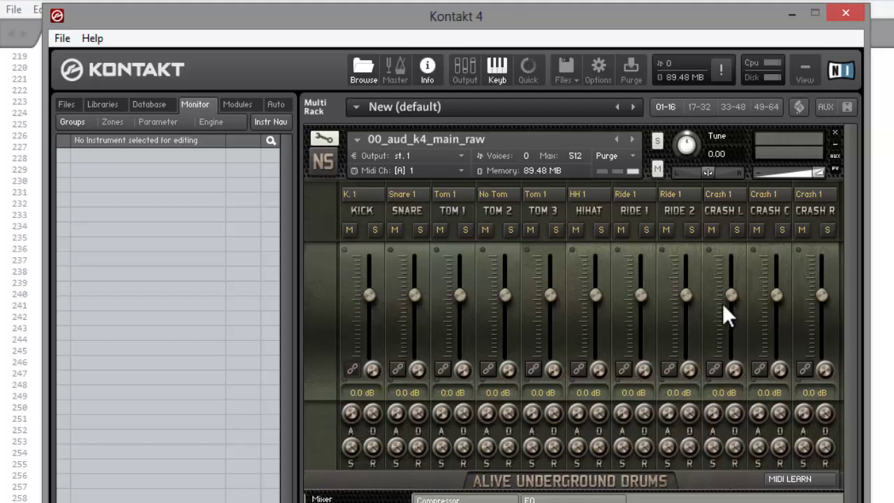
key("alt+Tab")
scroll(328, 279, "down", 1)
scroll(328, 279, "down", 7)
scroll(328, 279, "down", 3)
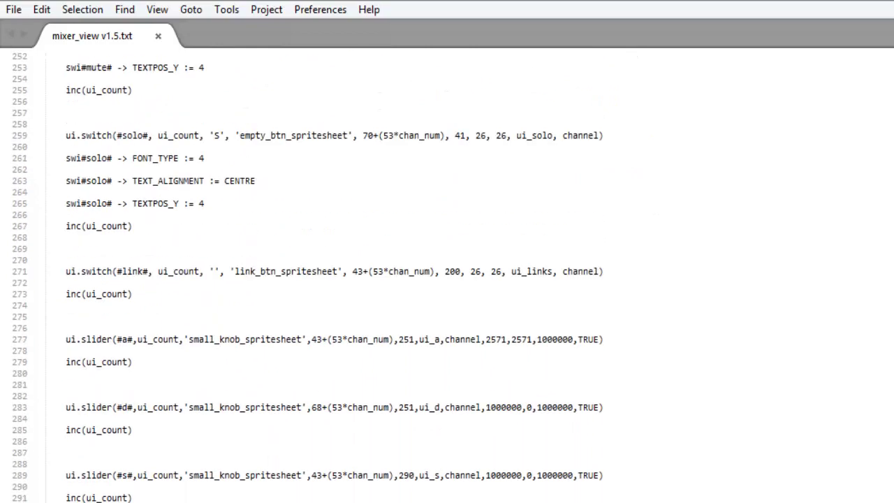
mouse_move(51, 497)
left_mouse_down()
mouse_move(55, 155)
mouse_move(41, 167)
left_mouse_up()
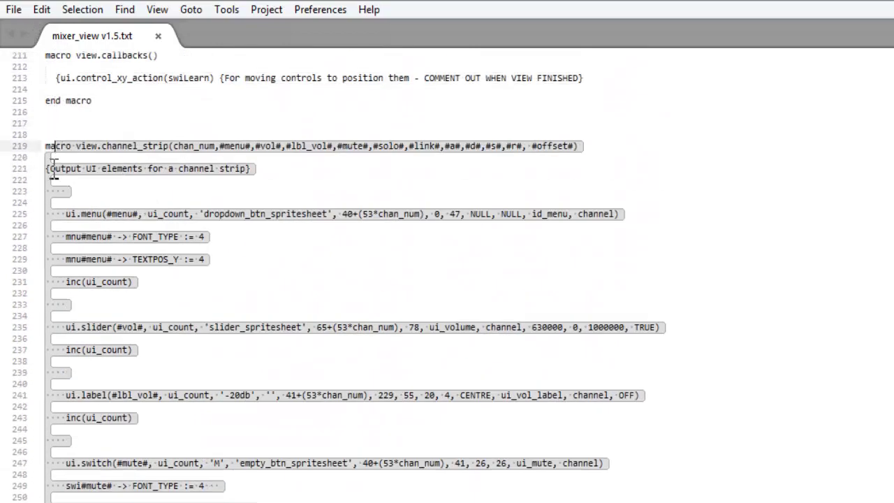
key("ctrl+minus")
key("ctrl+minus")
- Browse the shrunken channel_strip macro code and clear the selection
scroll(113, 159, "down", 5)
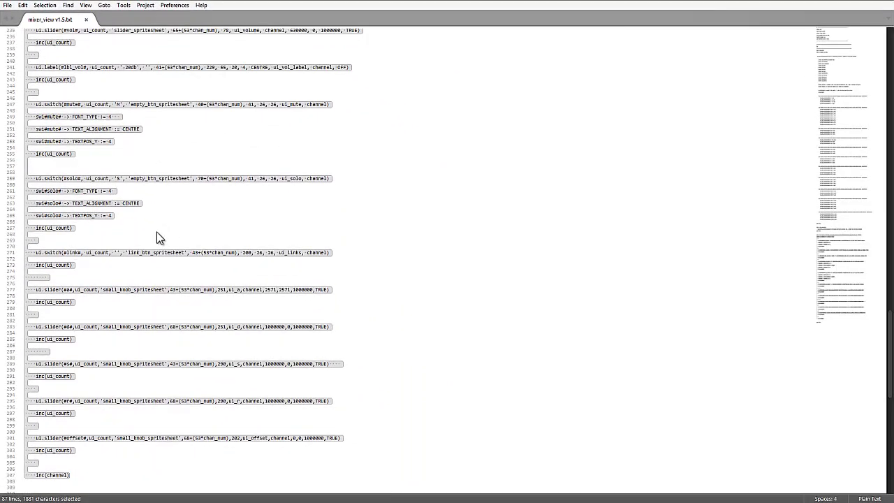
scroll(156, 238, "up", 1)
scroll(156, 238, "up", 1)
scroll(156, 238, "up", 5)
scroll(156, 238, "up", 2)
scroll(157, 237, "up", 1)
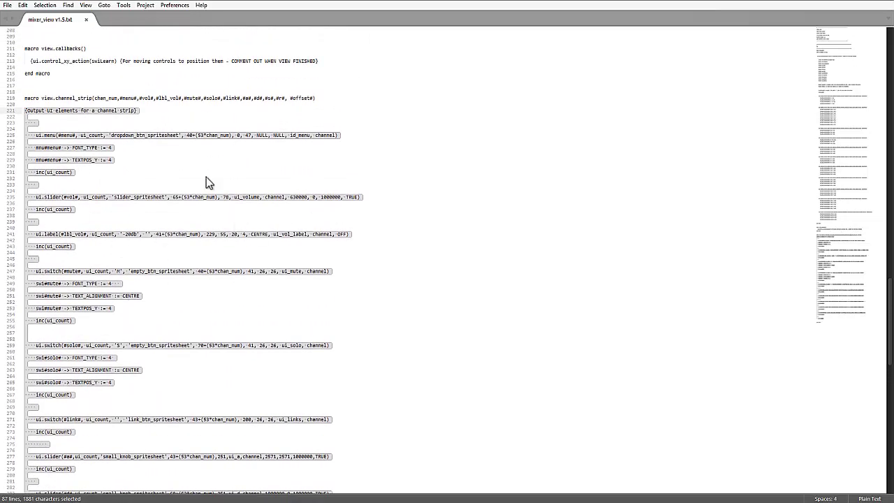
scroll(202, 245, "down", 1)
scroll(151, 175, "down", 13)
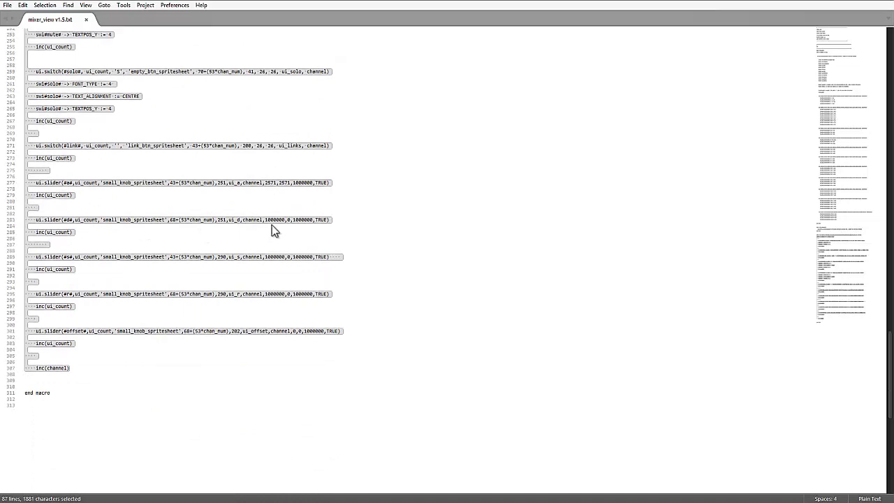
scroll(272, 225, "up", 9)
scroll(272, 225, "up", 1)
scroll(272, 225, "up", 4)
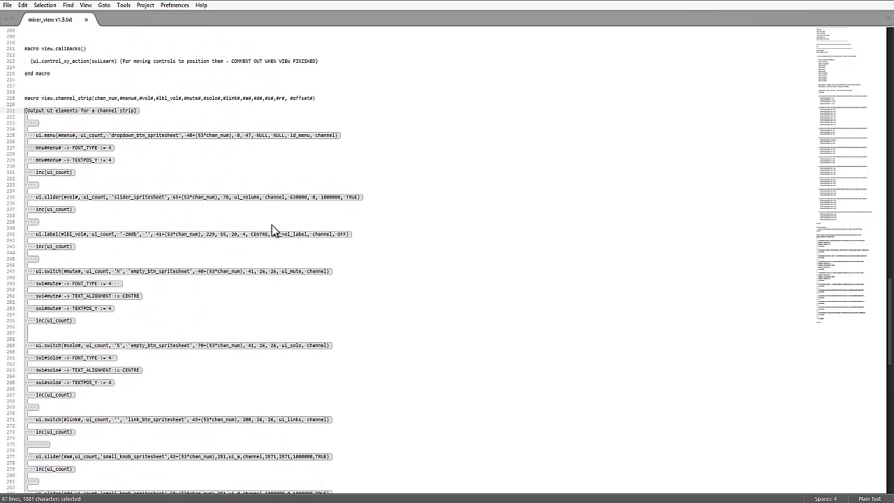
left_click(219, 166)
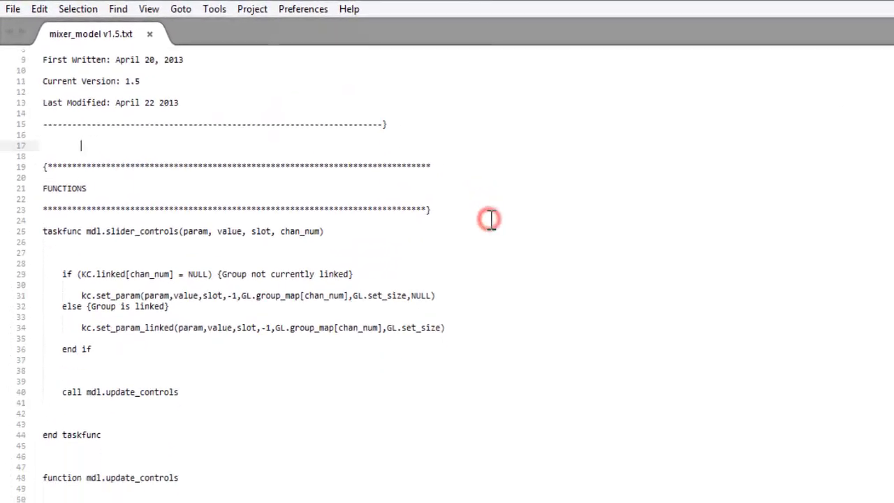
- Scroll through mixer_model v1.5.txt and highlight the switch_samples function signature, then deselect
scroll(489, 219, "down", 4)
scroll(632, 241, "down", 5)
scroll(622, 252, "down", 4)
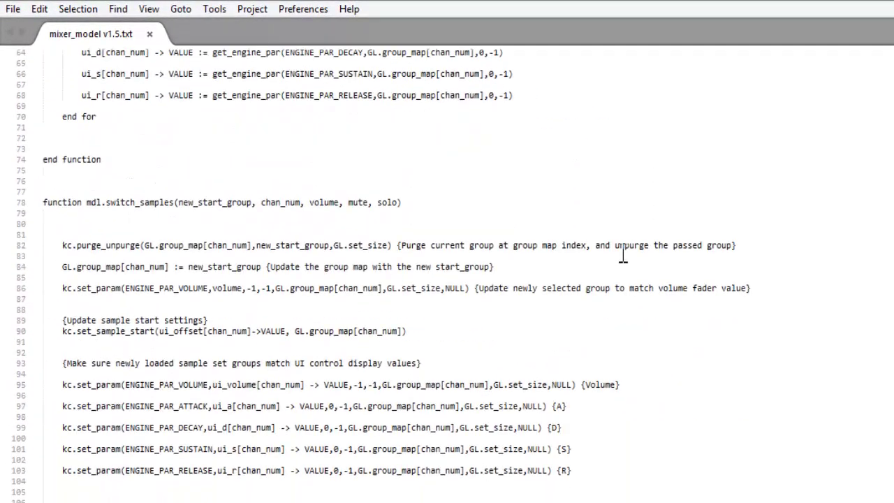
scroll(619, 294, "down", 5)
scroll(516, 496, "up", 8)
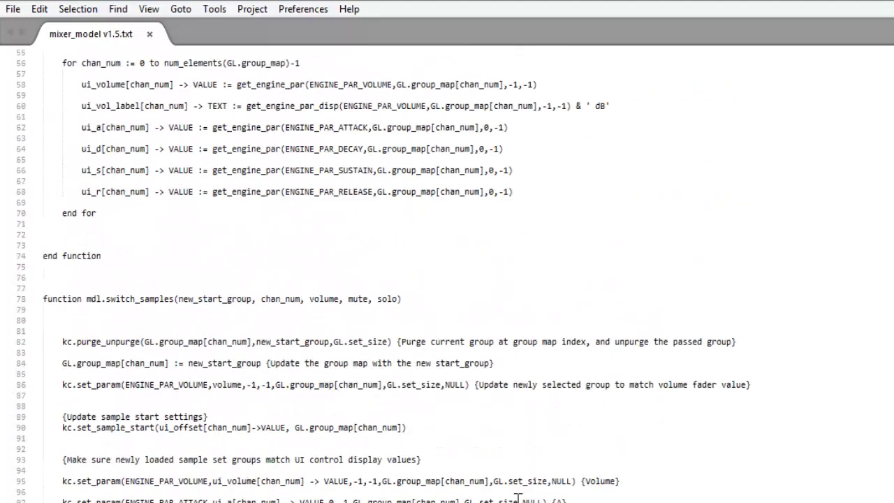
scroll(252, 313, "up", 2)
scroll(235, 309, "up", 2)
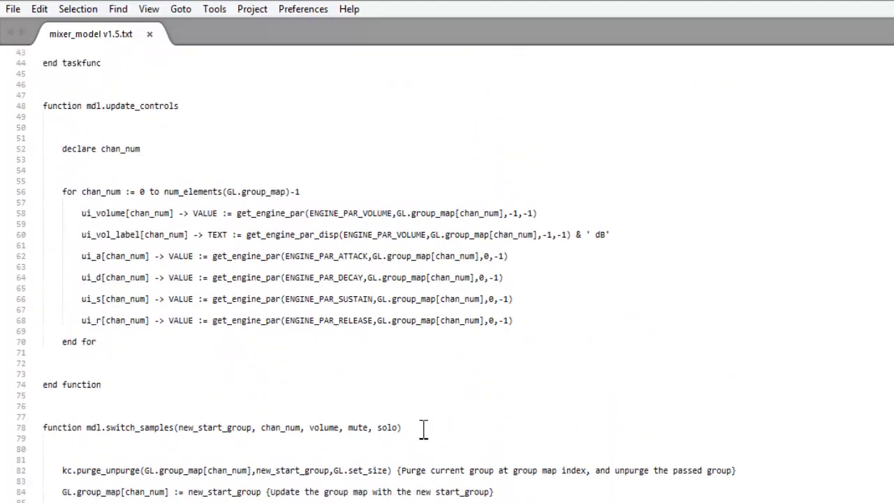
left_click_drag(422, 429, 102, 429)
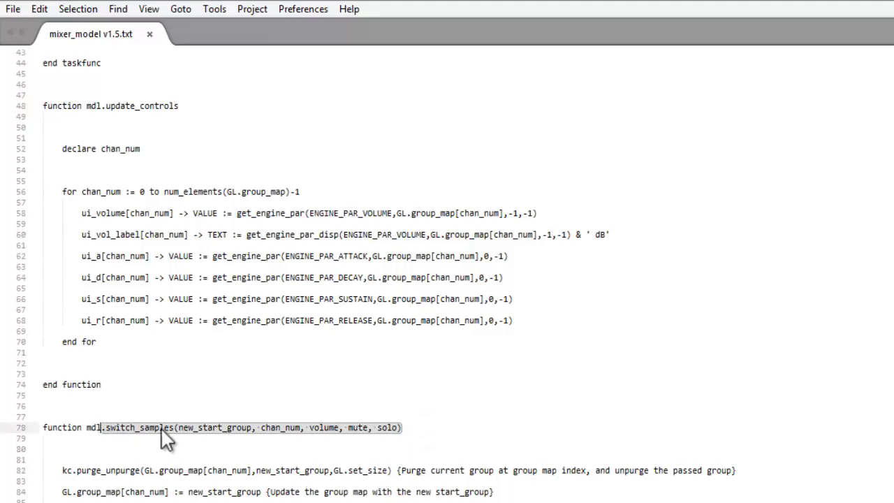
left_click(144, 439)
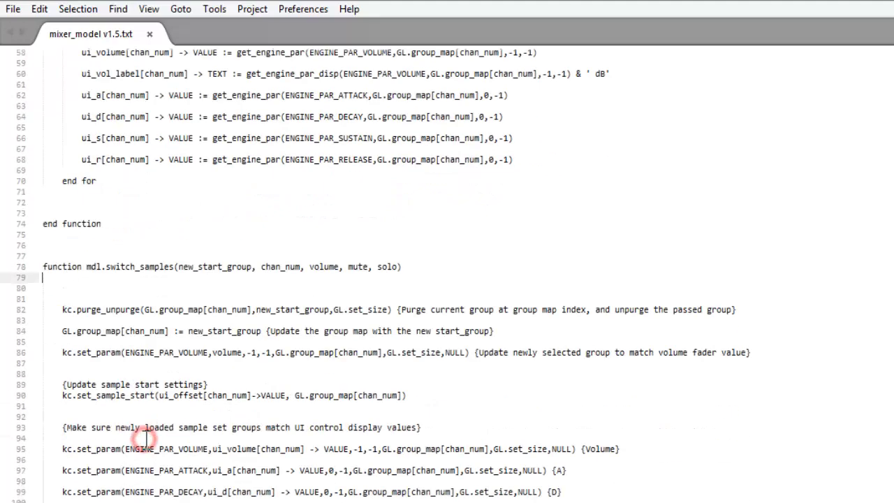
- Highlight the purge_unpurge call on line 82 and the slider_controls taskfunc block, then deselect
left_click_drag(72, 309, 137, 310)
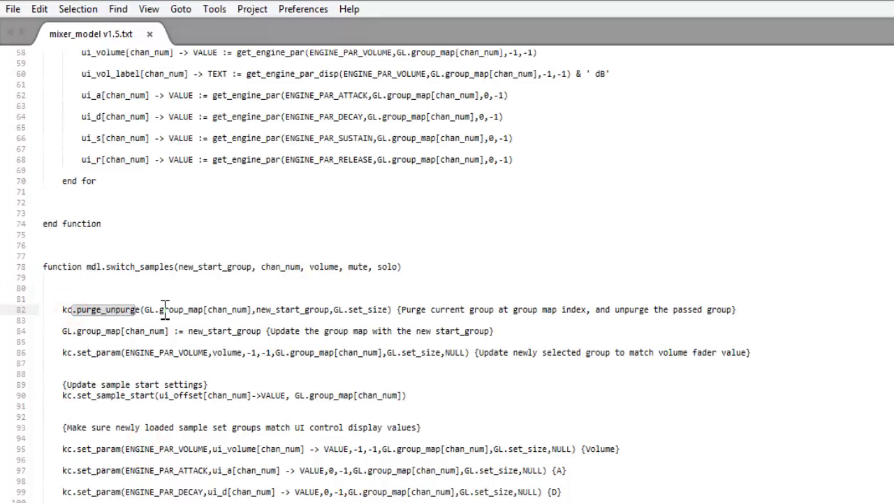
scroll(294, 294, "up", 7)
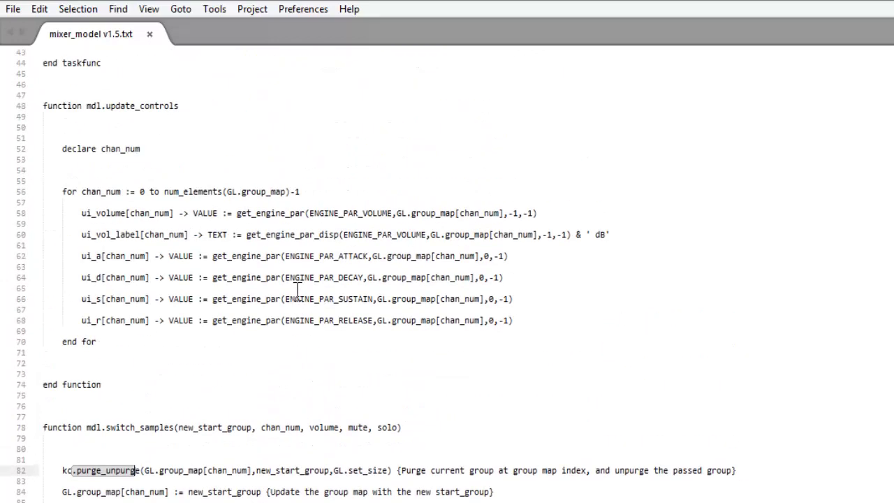
scroll(294, 293, "down", 9)
scroll(293, 294, "up", 7)
scroll(293, 293, "up", 6)
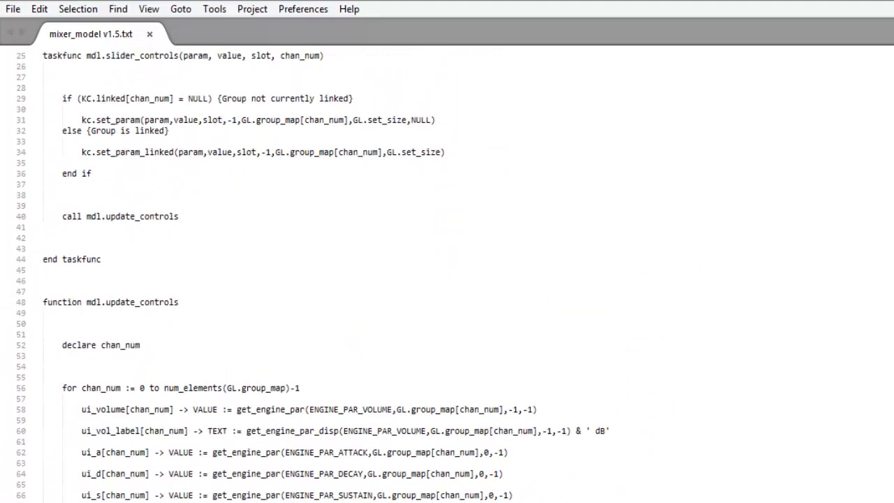
scroll(110, 455, "up", 4)
left_click(157, 382, "shift")
left_click_drag(25, 142, 43, 181)
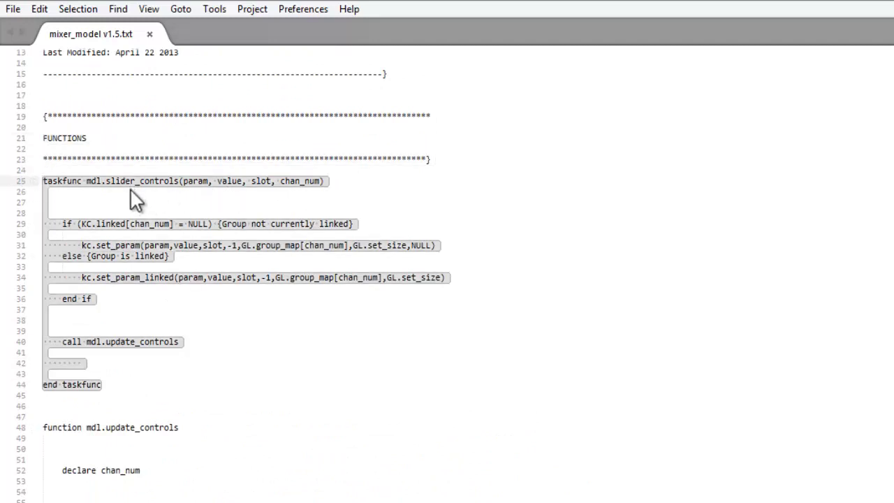
left_click(147, 200)
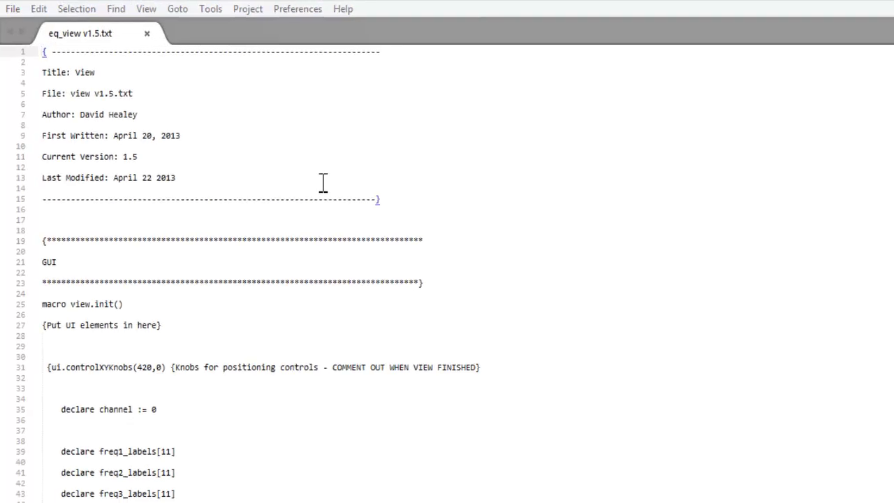
- Scroll through eq_view v1.5.txt and select the effects_strip macro
left_click(258, 145)
scroll(266, 160, "down", 10)
scroll(255, 156, "down", 5)
scroll(255, 156, "down", 10)
scroll(254, 155, "down", 1)
scroll(255, 156, "up", 1)
left_click_drag(109, 481, 23, 173)
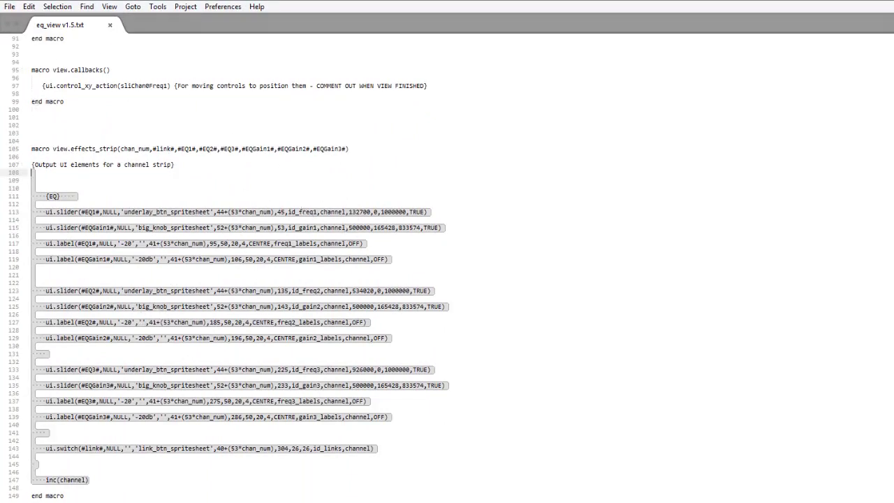
- Show Kontakt's drum EQ page, toggle SNARE EQ linking, then return and deselect the code
key("alt+Tab")
left_click(367, 348)
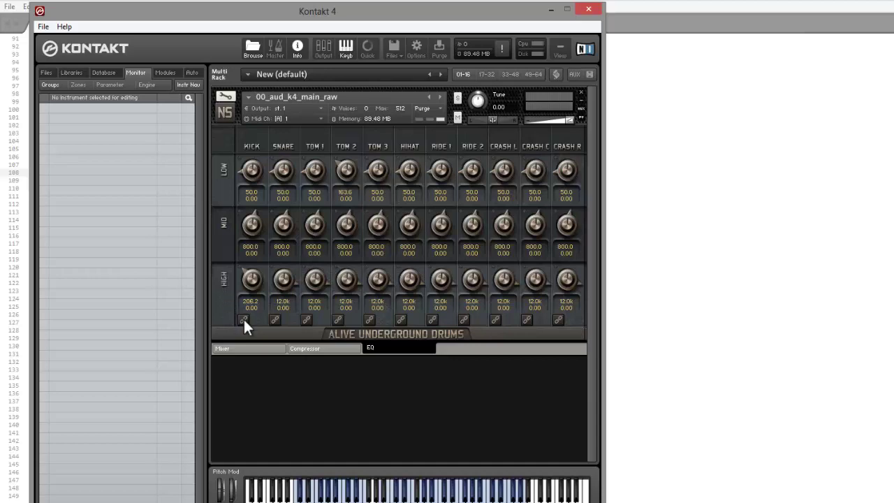
left_click(274, 320)
left_click(701, 220)
left_click(455, 248)
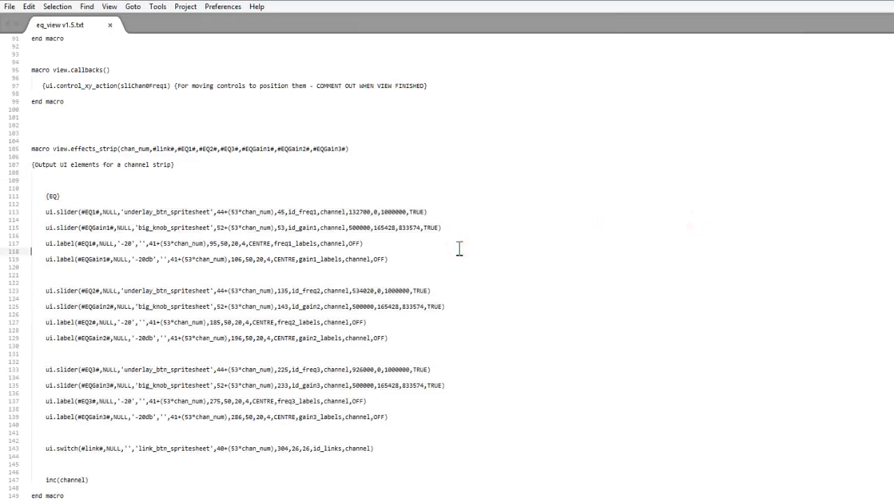
- Scroll to the top of eq_view and drag in eq_controller v1.5.txt
scroll(459, 248, "up", 6)
scroll(460, 248, "up", 5)
scroll(460, 248, "up", 5)
scroll(459, 249, "up", 5)
scroll(460, 249, "up", 9)
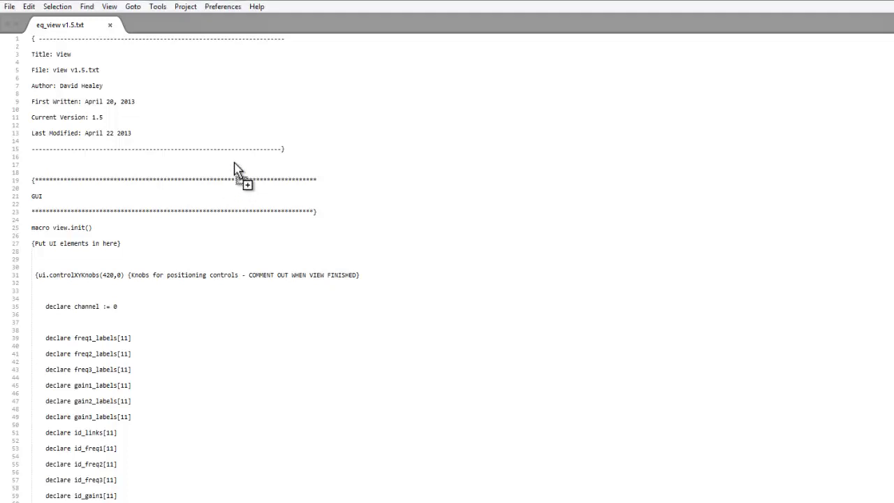
left_click_drag(241, 174, 236, 146)
- Review eq_controller, selecting the init lines that switch each channel link off
left_click(240, 94)
scroll(350, 248, "down", 1)
scroll(350, 248, "down", 13)
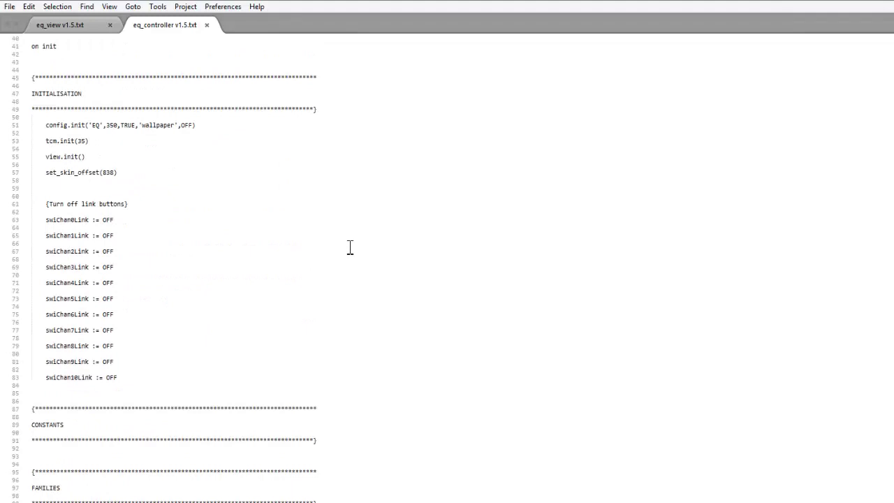
left_click_drag(119, 379, 31, 204)
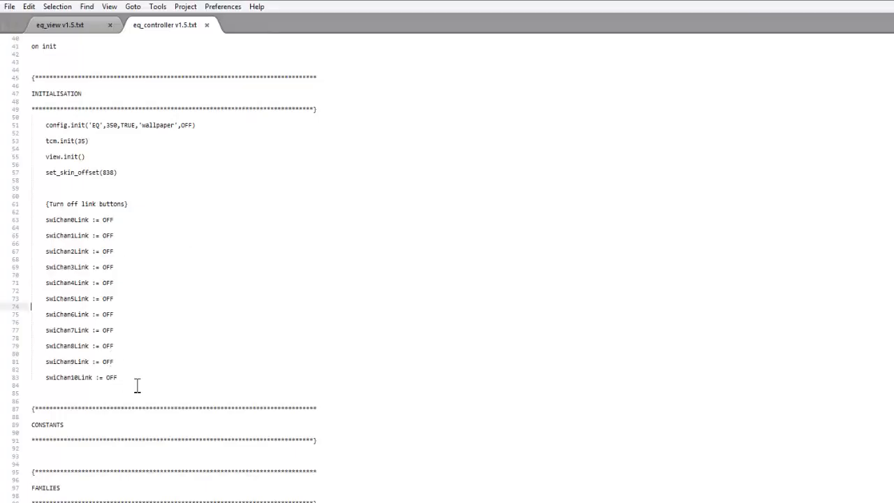
left_click_drag(136, 384, 27, 221)
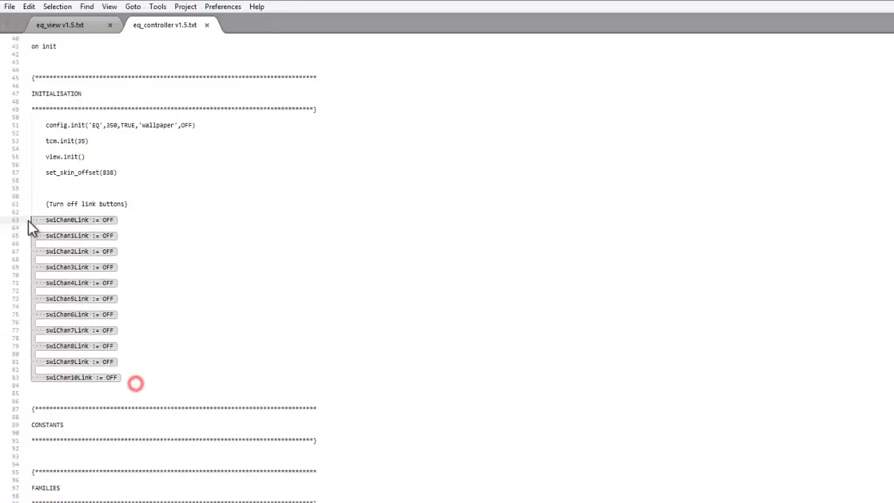
scroll(300, 353, "down", 15)
scroll(315, 359, "down", 11)
scroll(431, 351, "down", 8)
scroll(431, 352, "down", 7)
left_click_drag(229, 368, 30, 146)
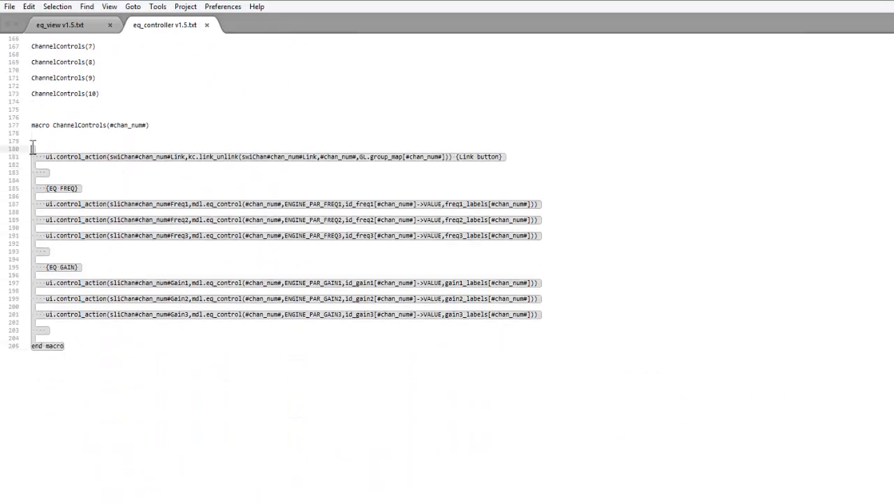
scroll(188, 187, "up", 5)
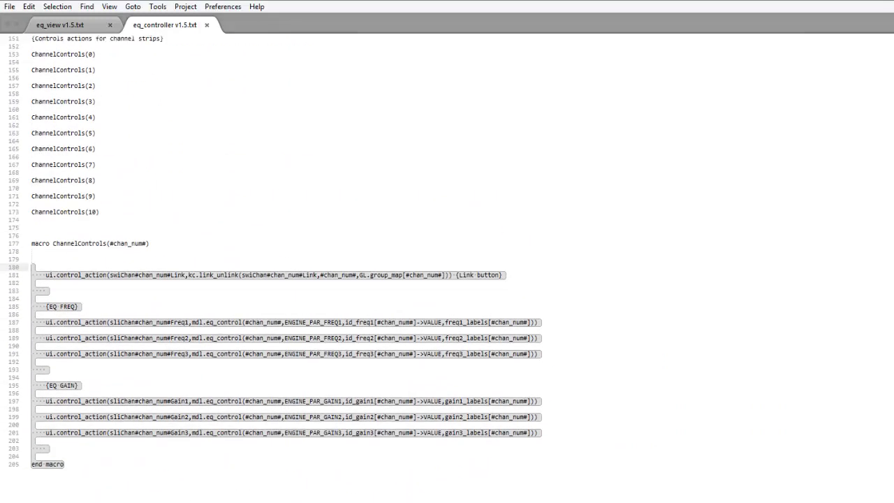
- Scroll through eq_model v1.5.txt, then close the eq_model and eq_controller tabs
left_click(302, 338)
scroll(303, 339, "down", 15)
scroll(302, 339, "down", 10)
scroll(303, 340, "down", 9)
scroll(303, 339, "down", 1)
scroll(303, 339, "up", 18)
scroll(303, 340, "up", 10)
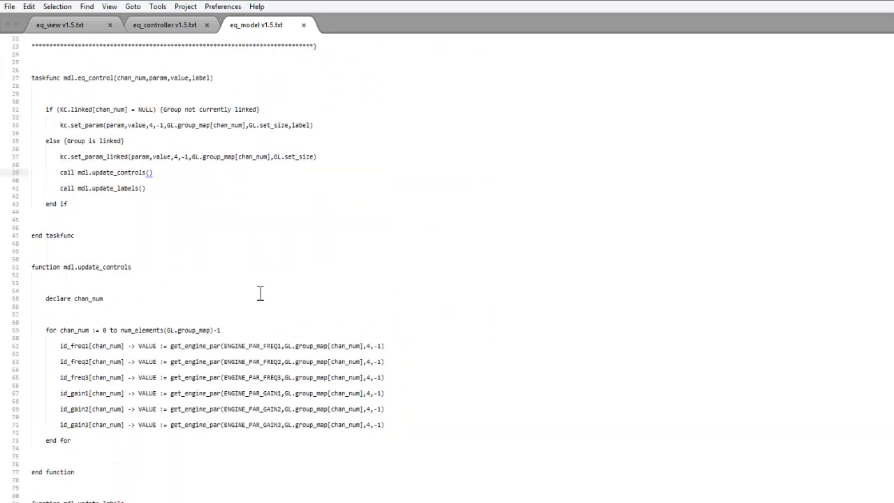
left_click(302, 25)
key("ctrl+w")
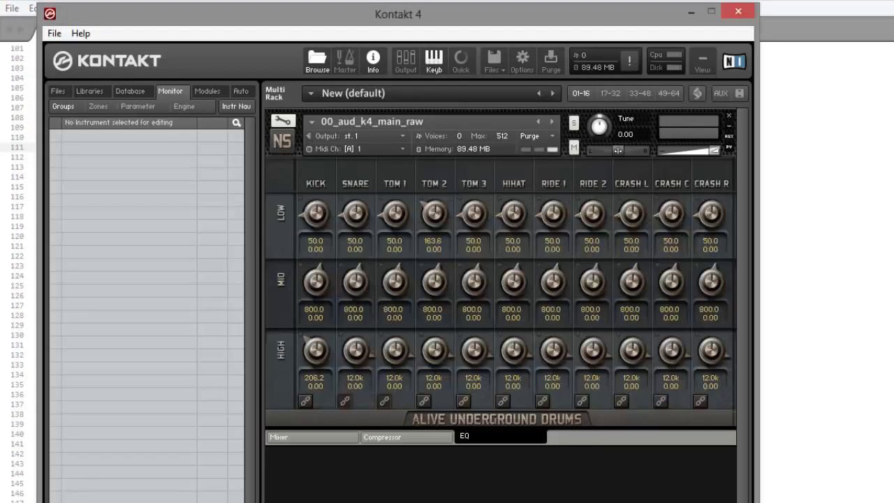
- Show Kontakt's drum compressor page, then browse the compressor script and select the ChannelControls macro
left_click(371, 436)
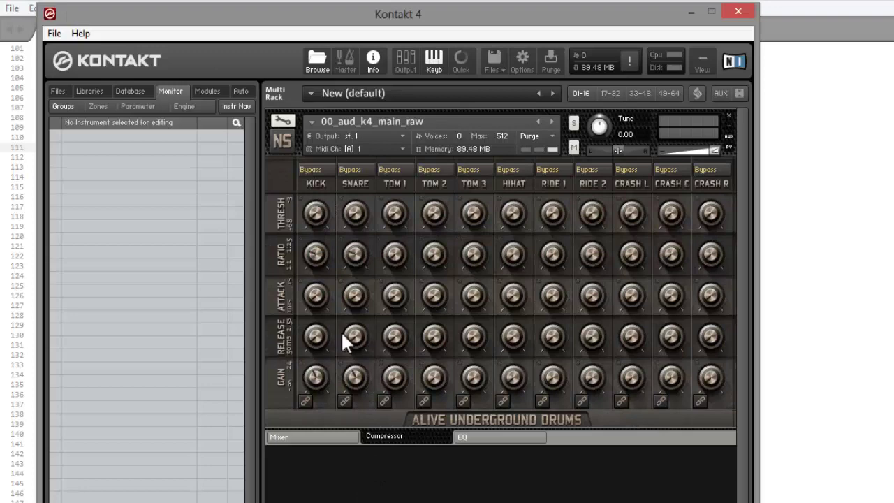
left_click(783, 271)
left_click(248, 288)
scroll(248, 288, "up", 1)
scroll(250, 291, "up", 9)
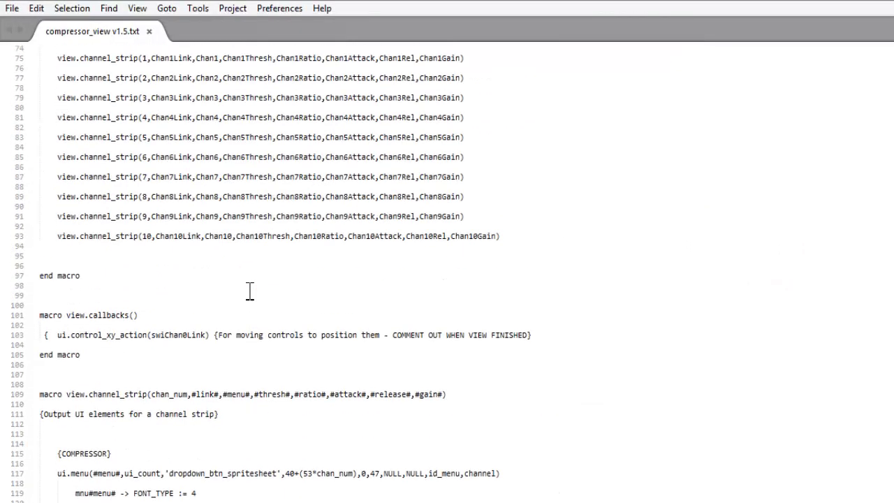
scroll(249, 291, "up", 6)
scroll(249, 291, "up", 2)
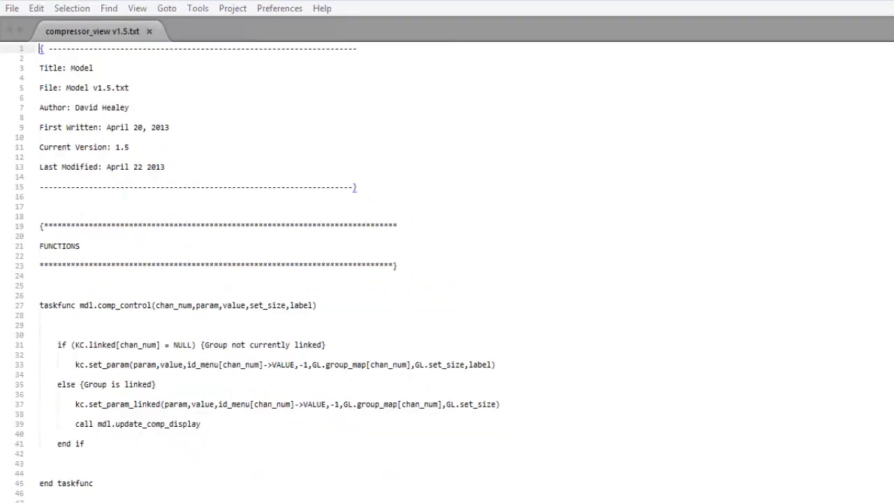
scroll(272, 133, "down", 3)
scroll(272, 133, "down", 20)
scroll(273, 132, "down", 9)
scroll(273, 132, "down", 14)
scroll(272, 133, "down", 1)
left_click_drag(854, 443, 5, 286)
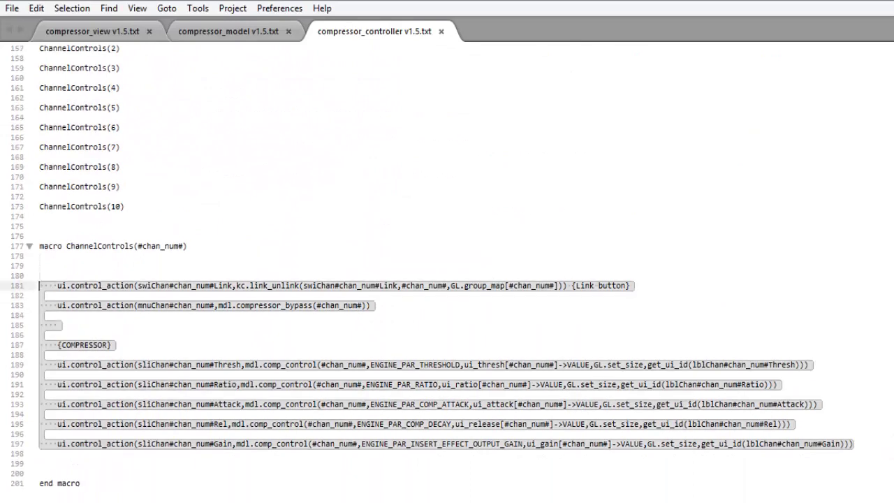
- Compare with Kontakt's compressor panel, then select the compressor_bypass control action on line 183
key("alt+Tab")
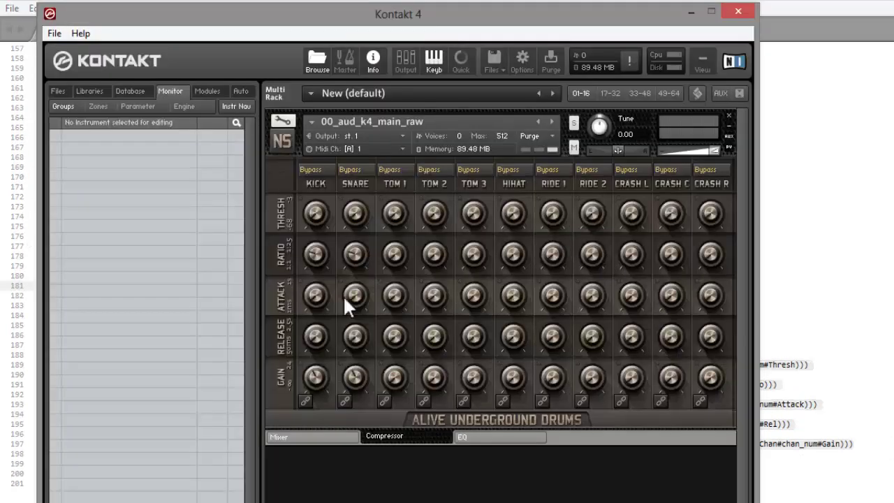
left_click(315, 295)
left_click(802, 349)
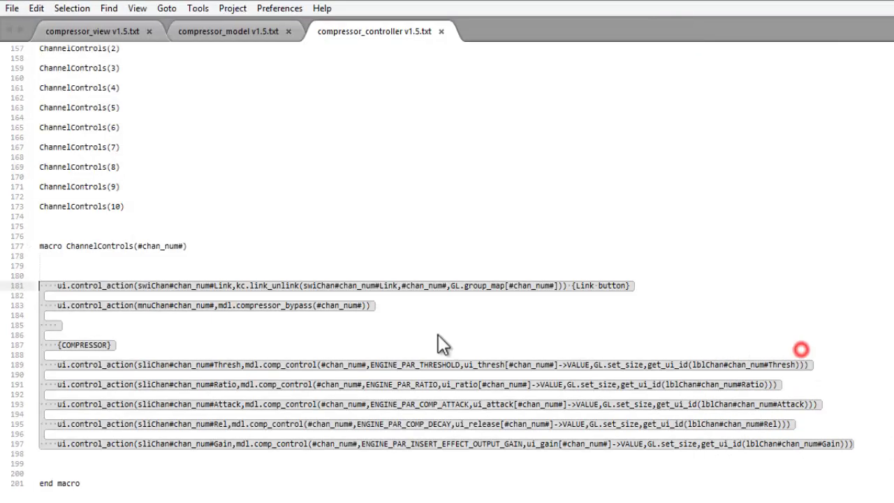
left_click(218, 325)
scroll(315, 343, "up", 2)
left_click_drag(412, 364, 60, 363)
left_click(52, 375)
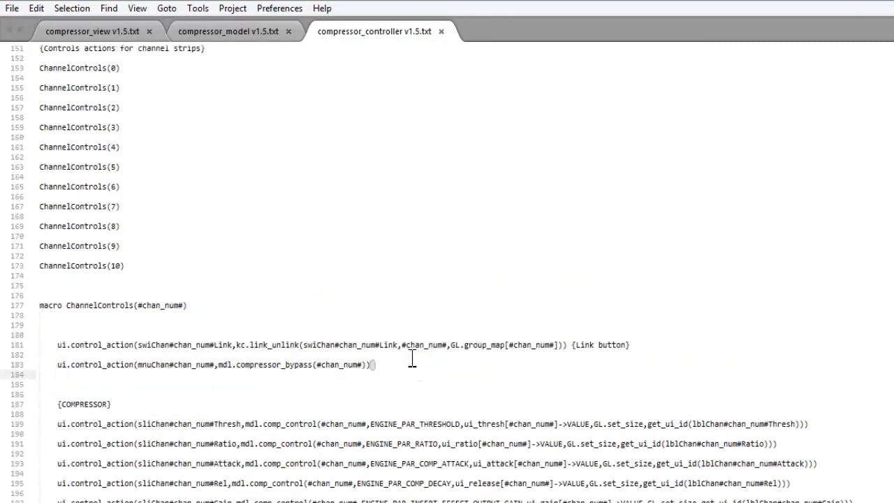
mouse_move(400, 364)
left_mouse_down()
mouse_move(41, 360)
mouse_move(54, 364)
left_mouse_up()
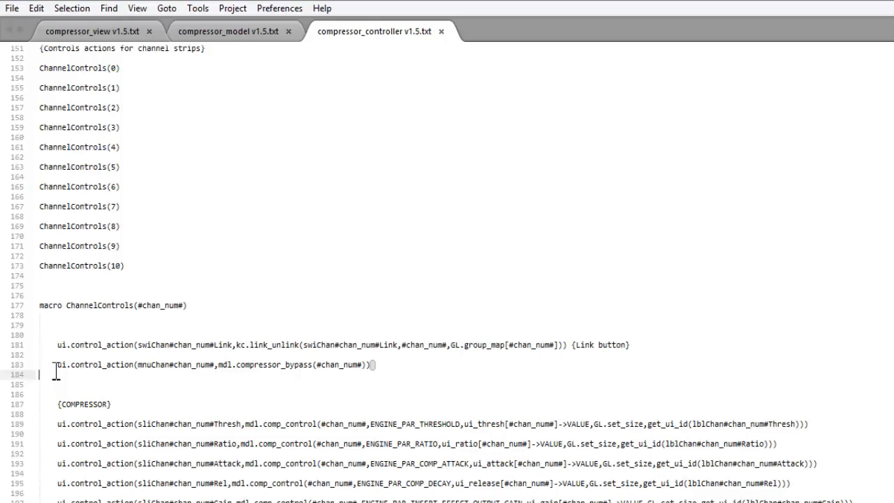
- In compressor_model, scroll to taskfunc mdl.compressor_bypass and select its body
left_click(248, 31)
left_click(281, 335)
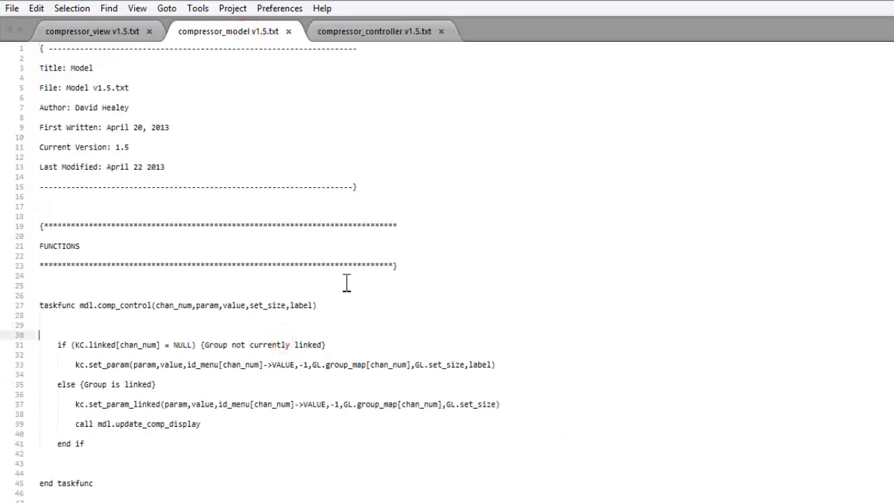
scroll(347, 286, "down", 4)
scroll(346, 305, "down", 4)
scroll(360, 318, "down", 2)
scroll(234, 340, "down", 2)
left_click_drag(197, 495, 40, 175)
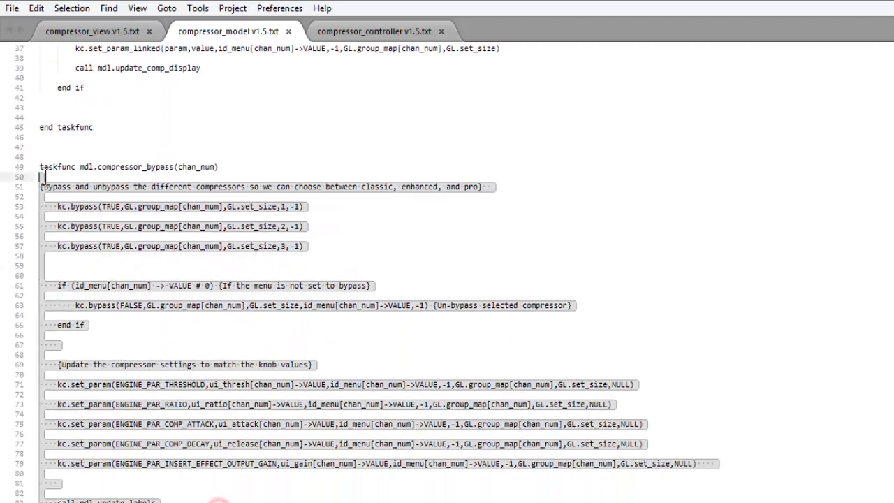
- Put the instrument in edit mode and show the Compressor script's knobs with the editors collapsed
key("alt+Tab")
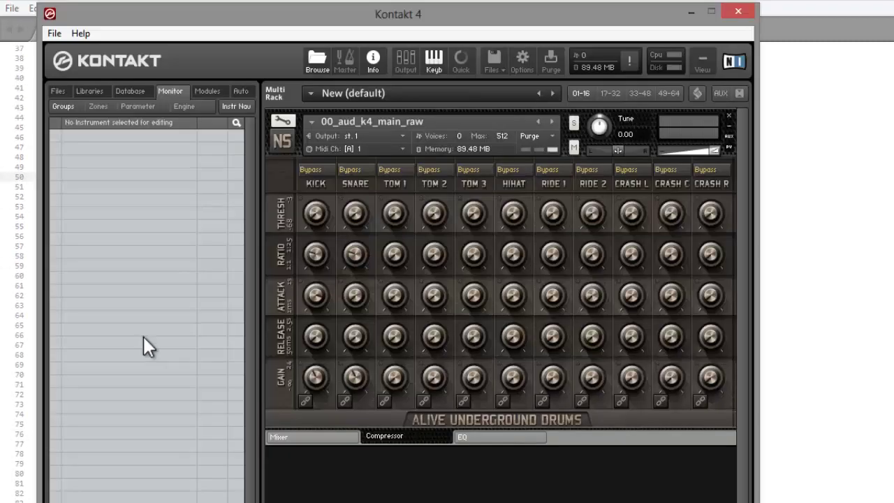
left_click(281, 125)
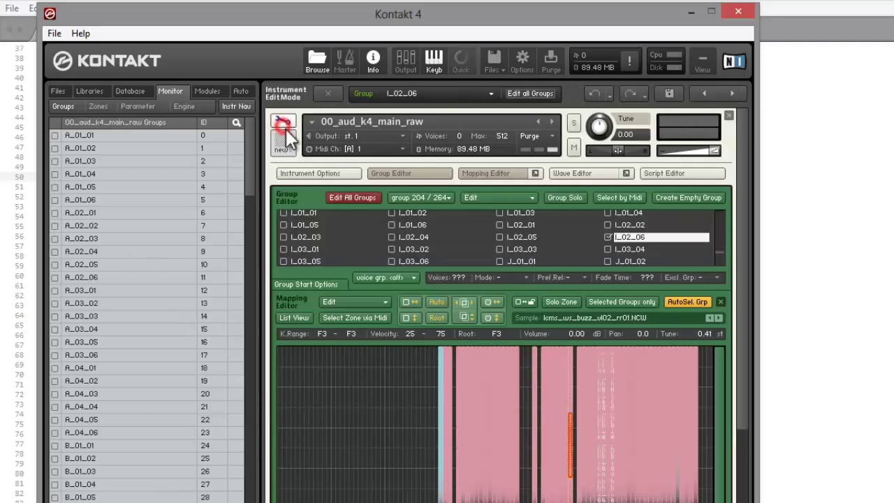
left_click(534, 174)
left_click(697, 175)
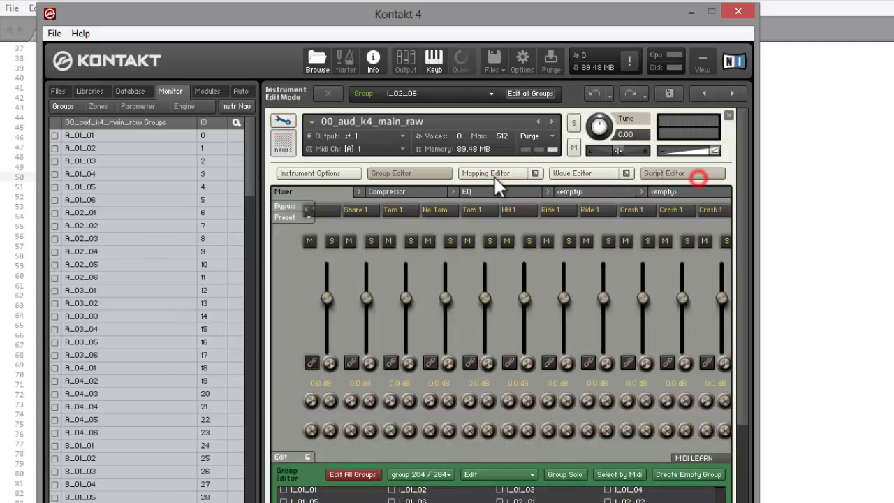
left_click(390, 195)
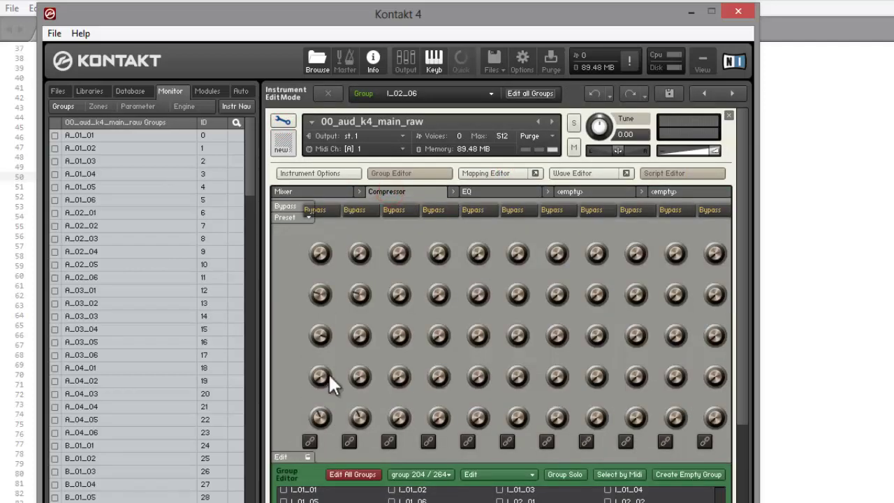
left_click(434, 172)
left_click_drag(738, 315, 738, 345)
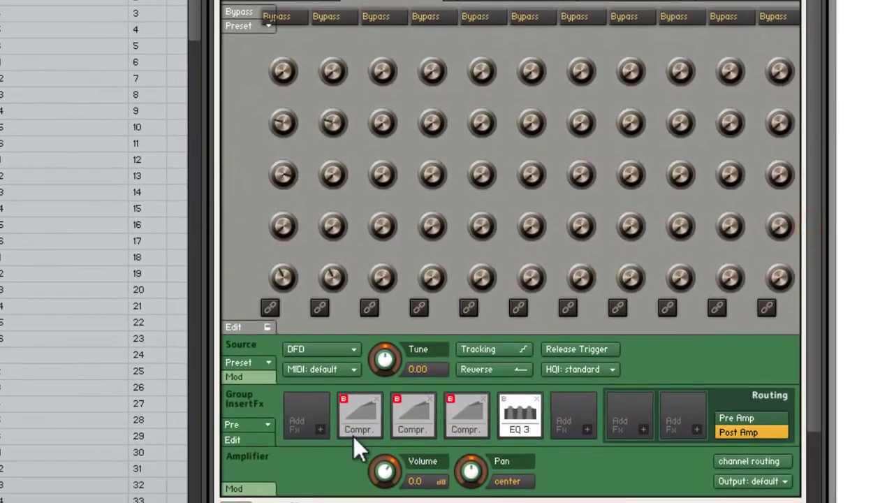
- Inspect the three group insert compressors, noting the classic and enhanced modes
left_click(357, 421)
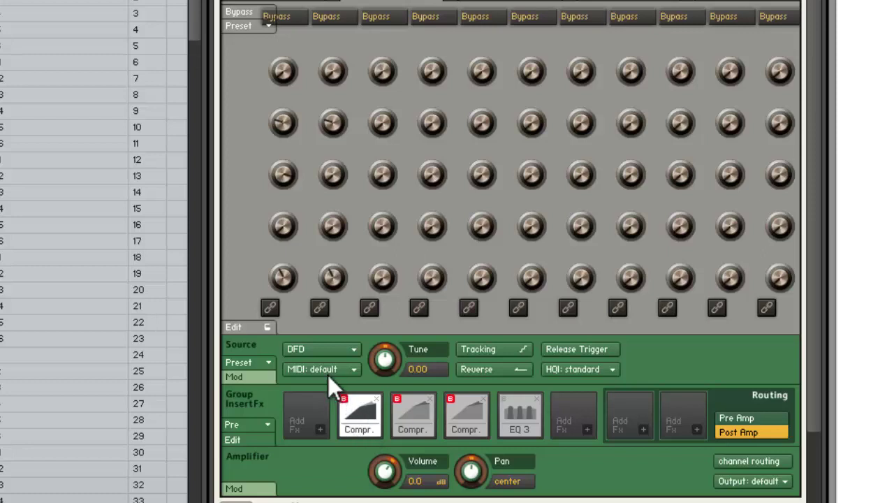
left_click(410, 418)
left_click(464, 418)
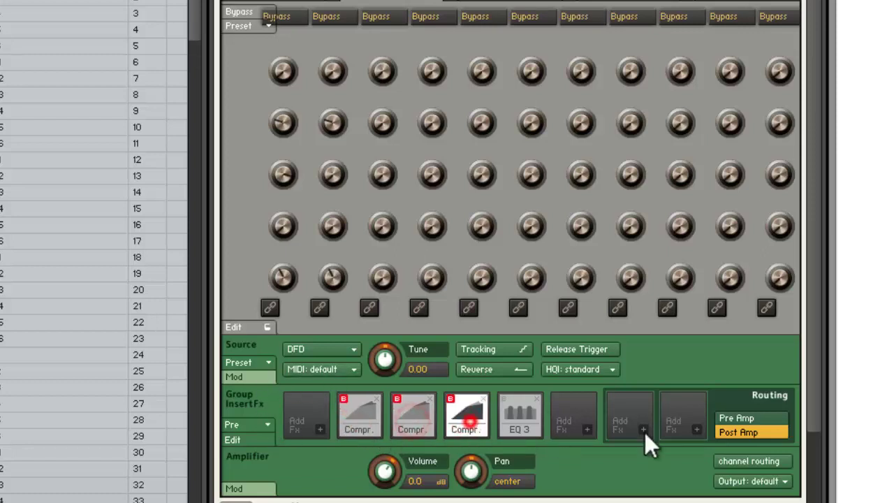
left_click_drag(812, 377, 802, 461)
left_click(238, 360)
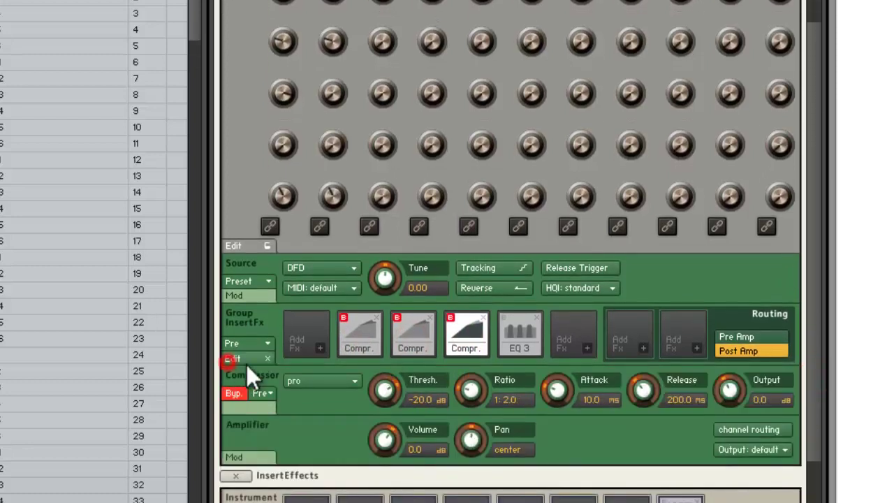
left_click(407, 345)
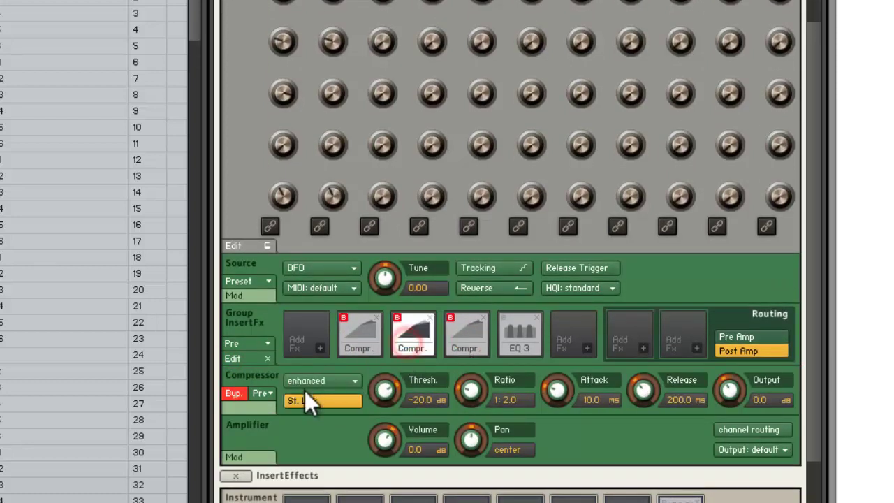
left_click(357, 349)
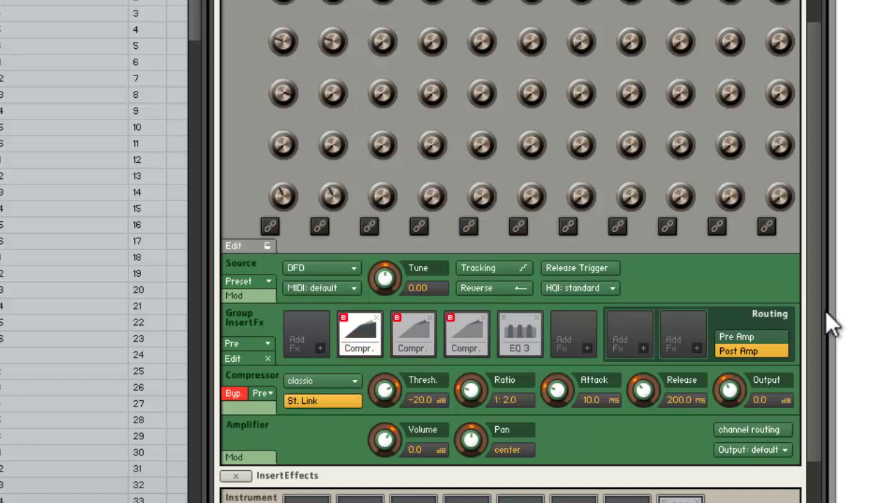
left_click_drag(814, 333, 813, 252)
left_click(392, 35)
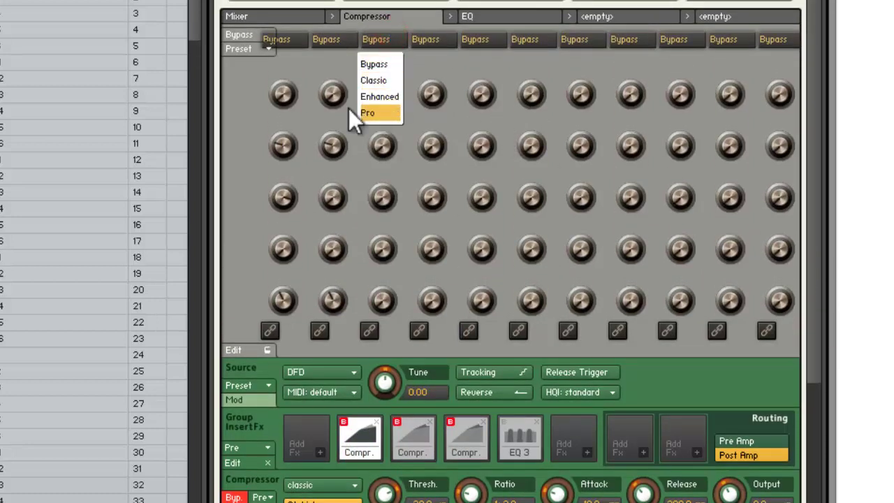
- Bypass the third insert compressor and set the kick's compressor to Classic
left_click(260, 86)
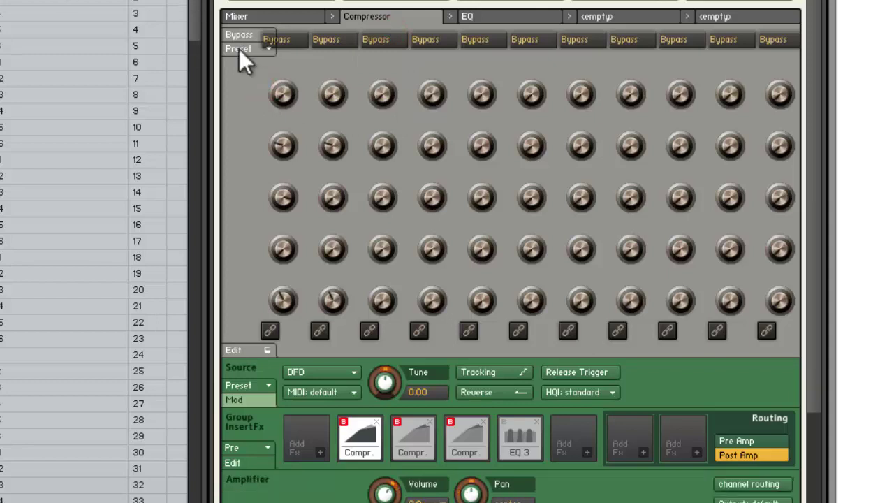
left_click_drag(814, 334, 817, 358)
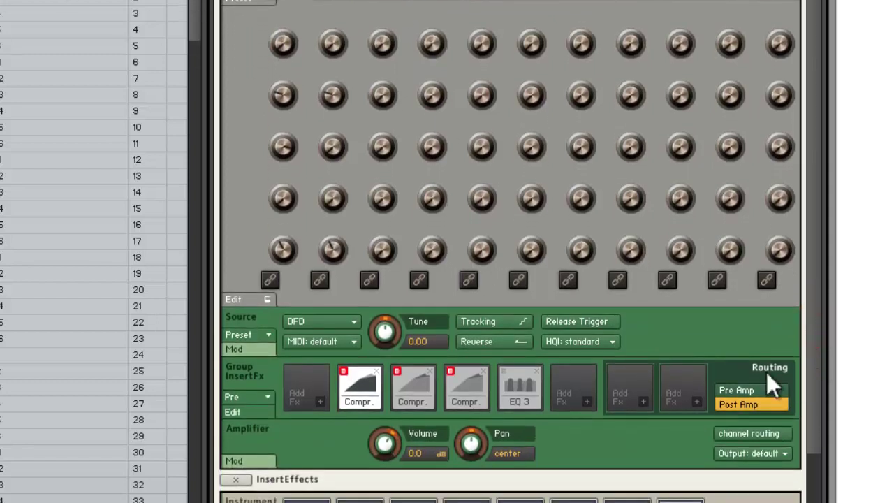
left_click(294, 3)
left_click(289, 6)
left_click(450, 370)
left_click(280, 2)
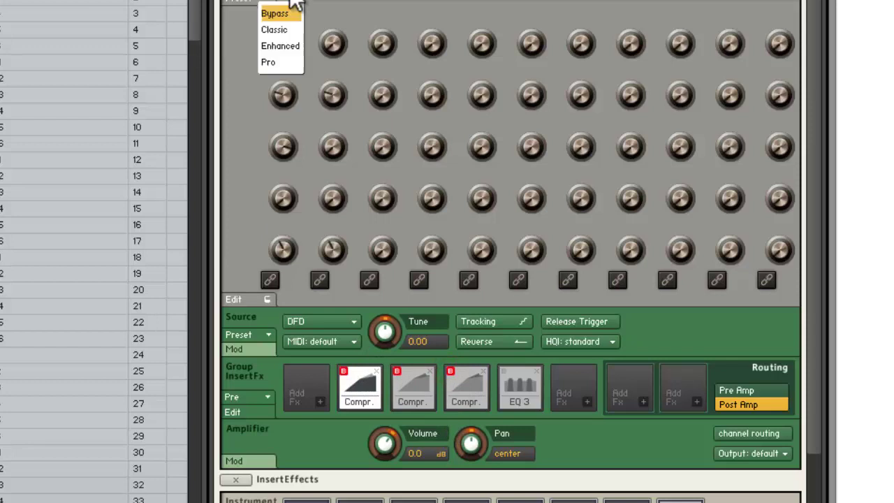
left_click(278, 30)
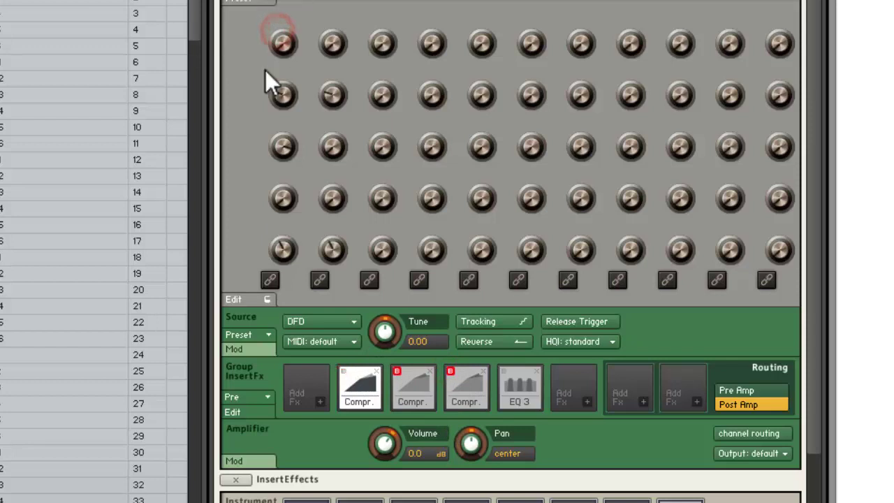
left_click(344, 371)
- Switch the kick's compressor to Enhanced, then Pro, watching the insert bypass flags
left_click(309, 4)
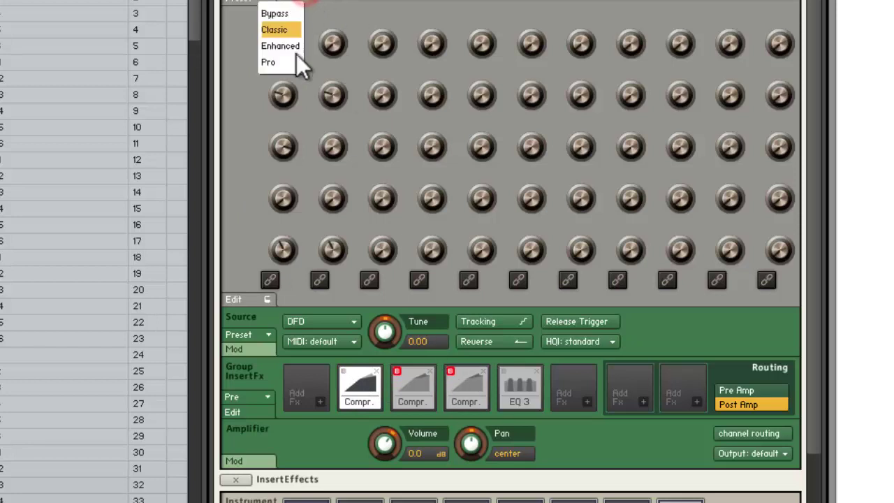
left_click(289, 60)
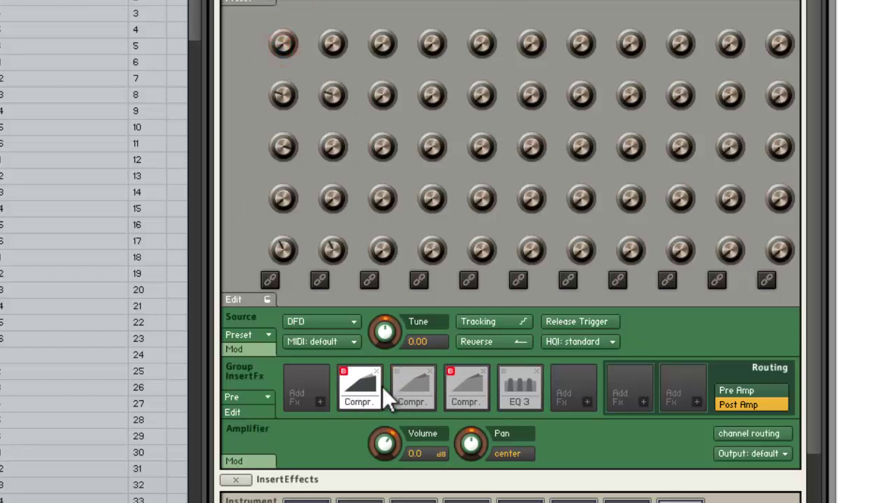
left_click(310, 6)
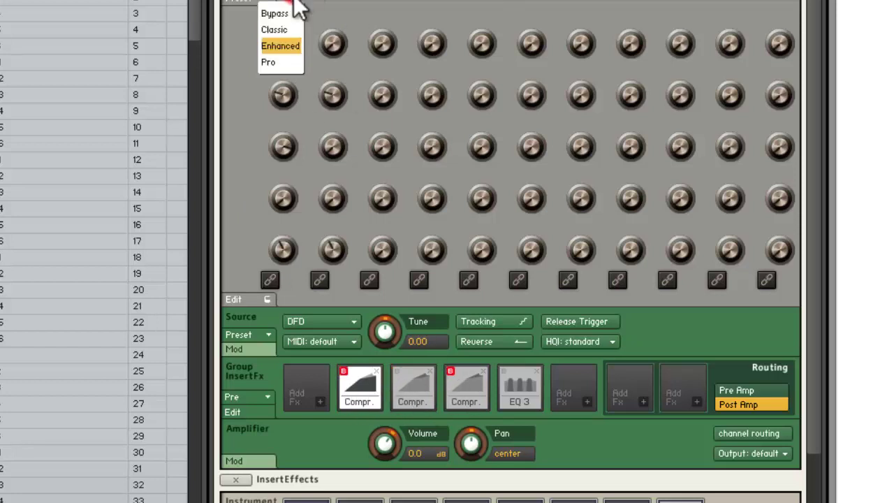
left_click(278, 62)
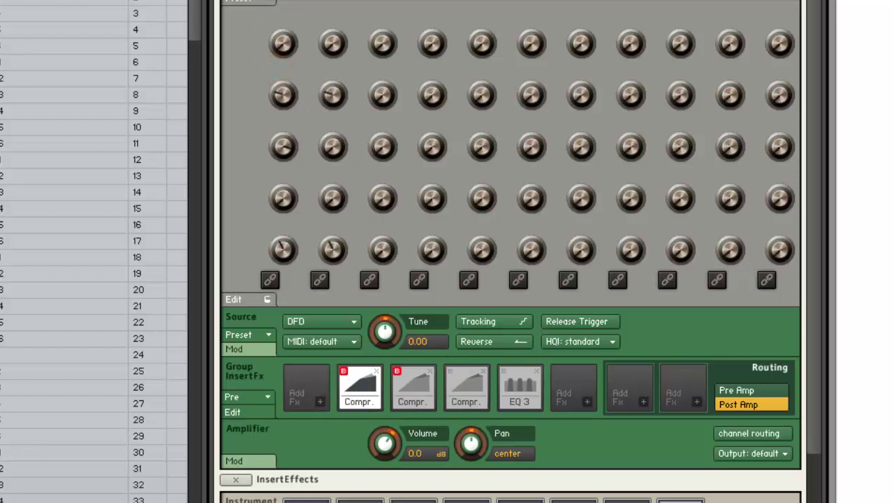
left_click(308, 4)
left_click(289, 12)
- Cycle the kick's compressor again through Classic and Enhanced, ending on Pro
left_click(305, 3)
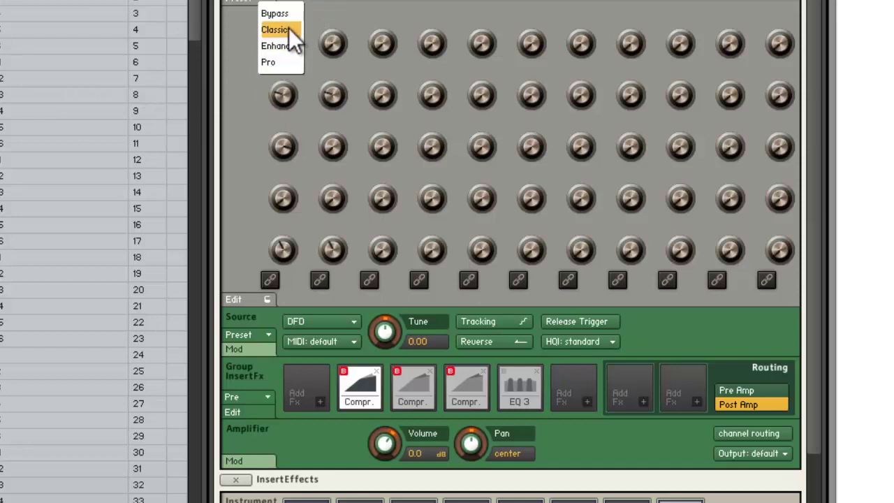
left_click(288, 27)
left_click(286, 8)
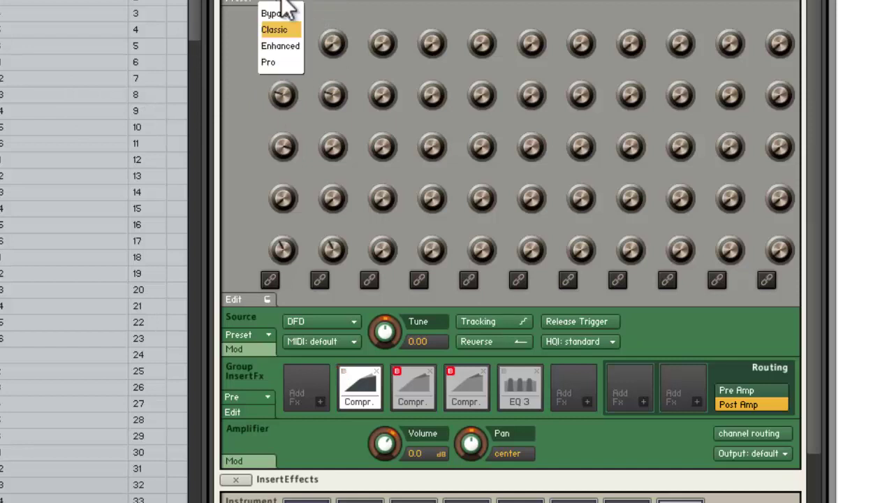
left_click(273, 46)
left_click(297, 8)
left_click(272, 61)
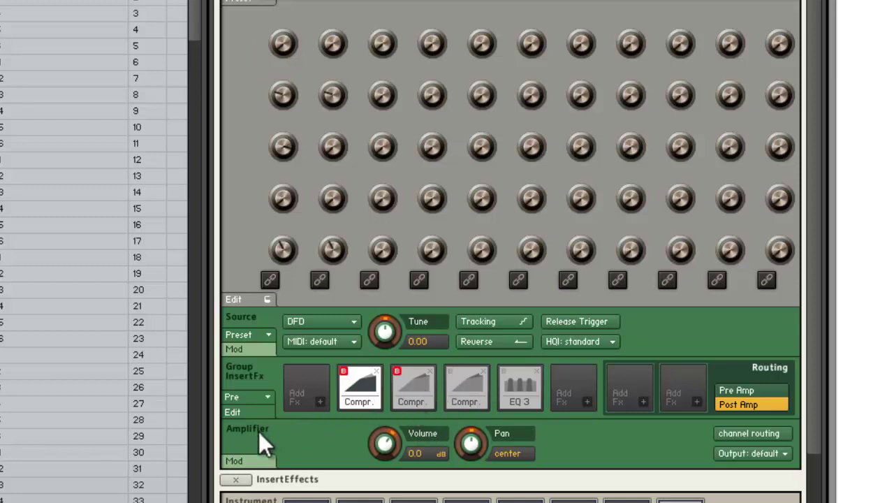
- Inspect the second insert compressor's enhanced mode and the third compressor's pro mode settings
left_click(254, 415)
left_click(427, 402)
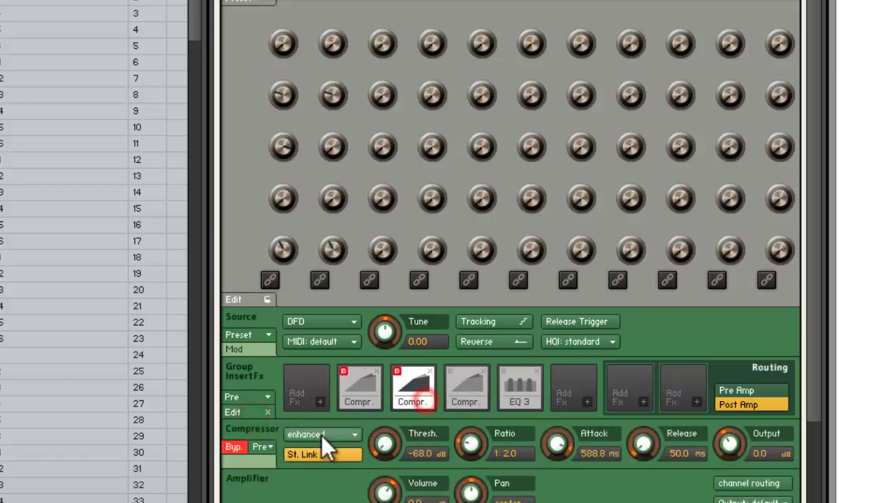
left_click(321, 434)
left_click(305, 470)
left_click(465, 396)
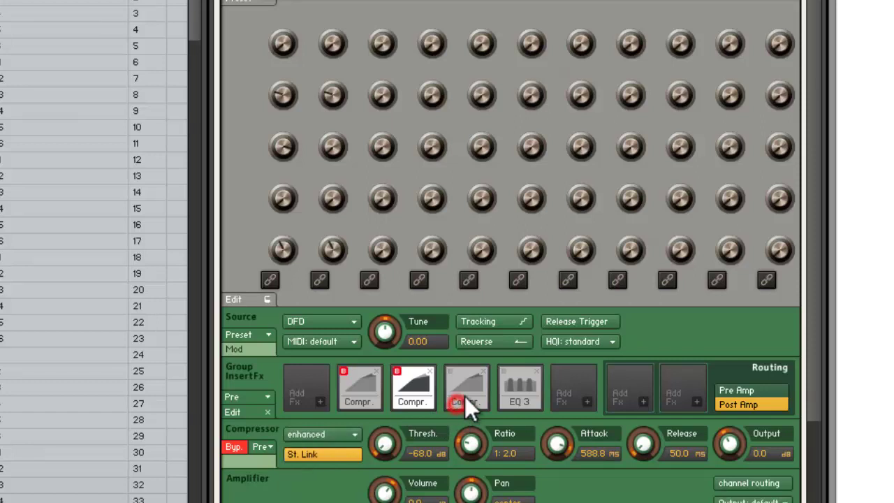
left_click(316, 431)
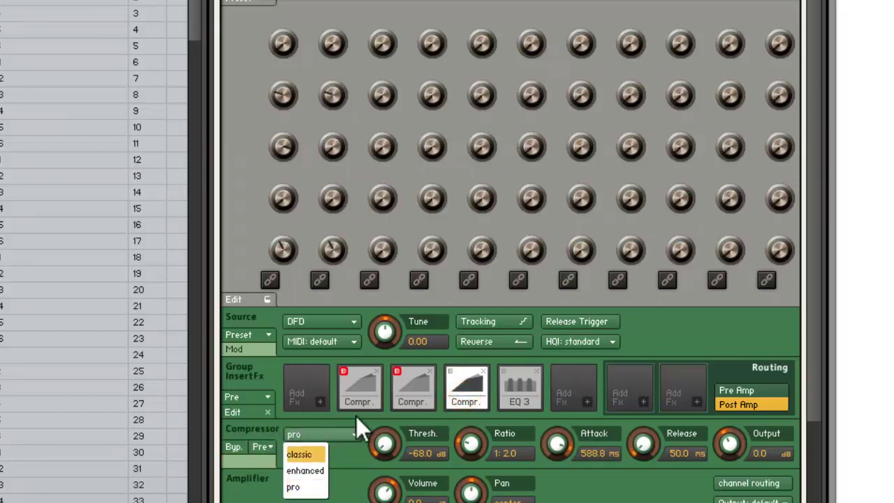
left_click(370, 397)
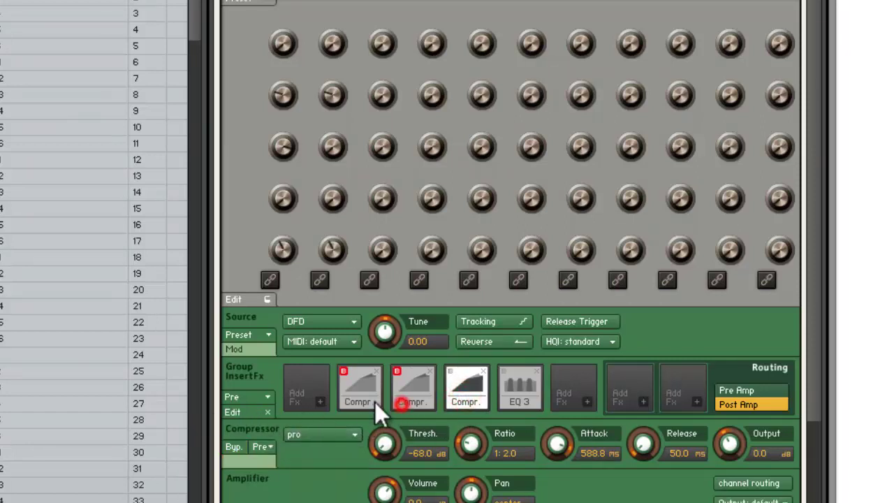
left_click(327, 437)
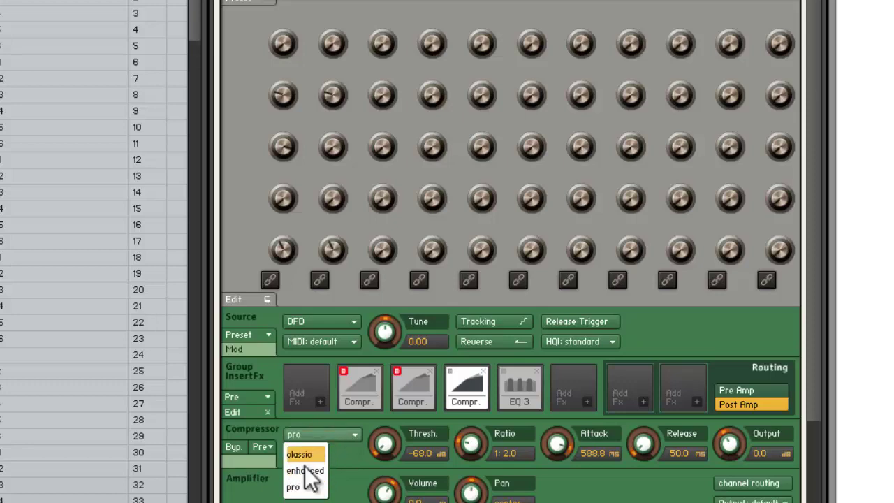
left_click(356, 407)
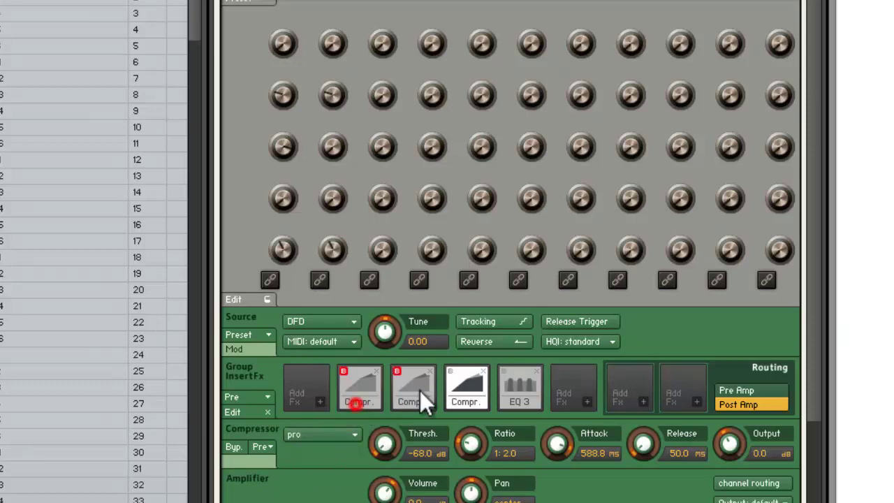
- Leave edit mode and return to the Alive Underground Drums compressor page
left_click(255, 346)
left_click(241, 303)
scroll(521, 292, "up", 2)
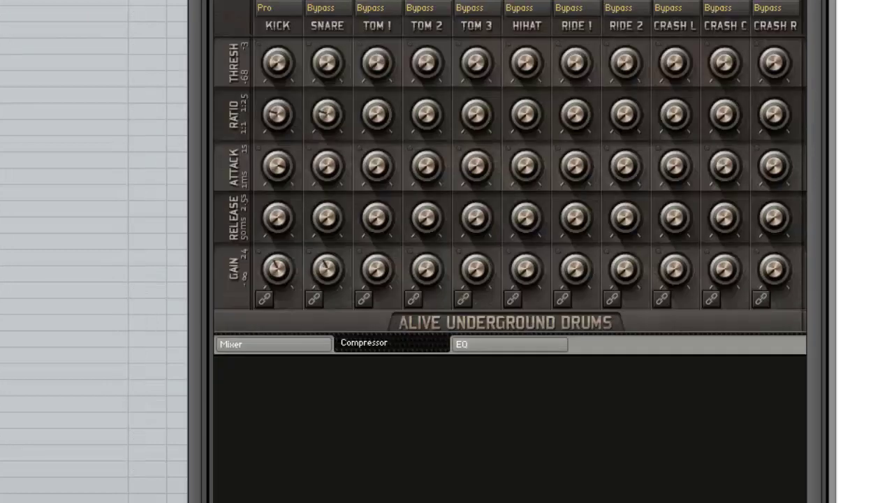